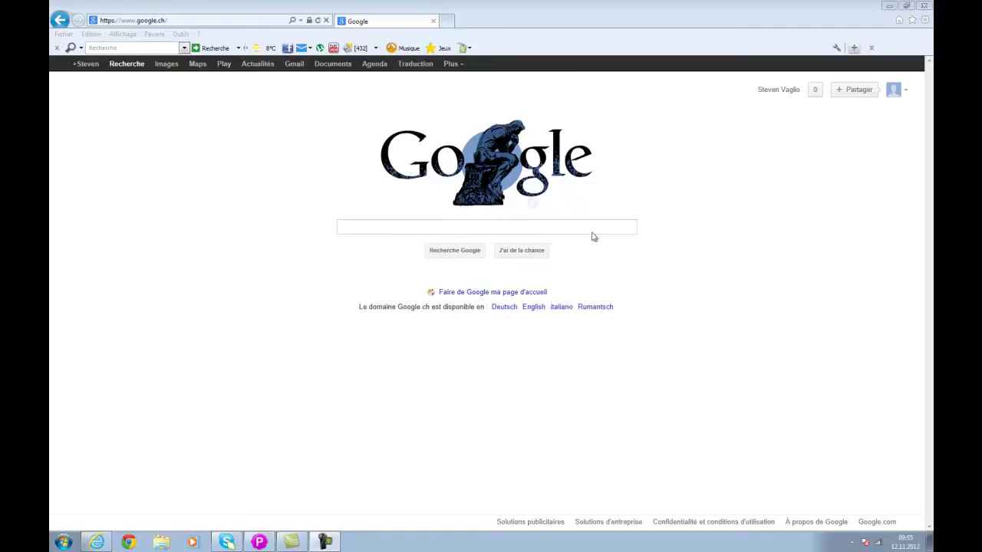
Search Google for "picmonkey" and open the PicMonkey photo editor website from the results.
{"action": "left_click", "coordinate": [368, 230]}
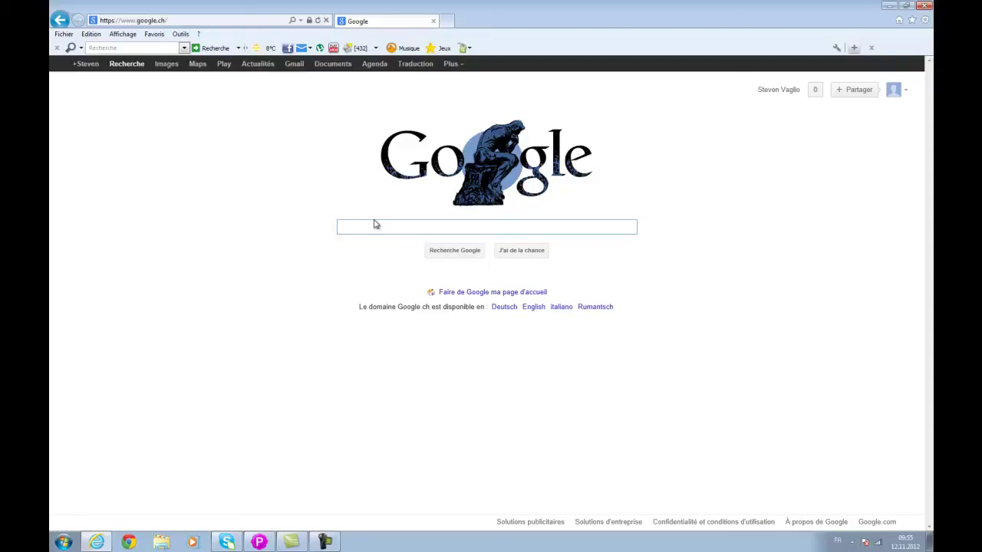
{"action": "type", "text": "picmonkey"}
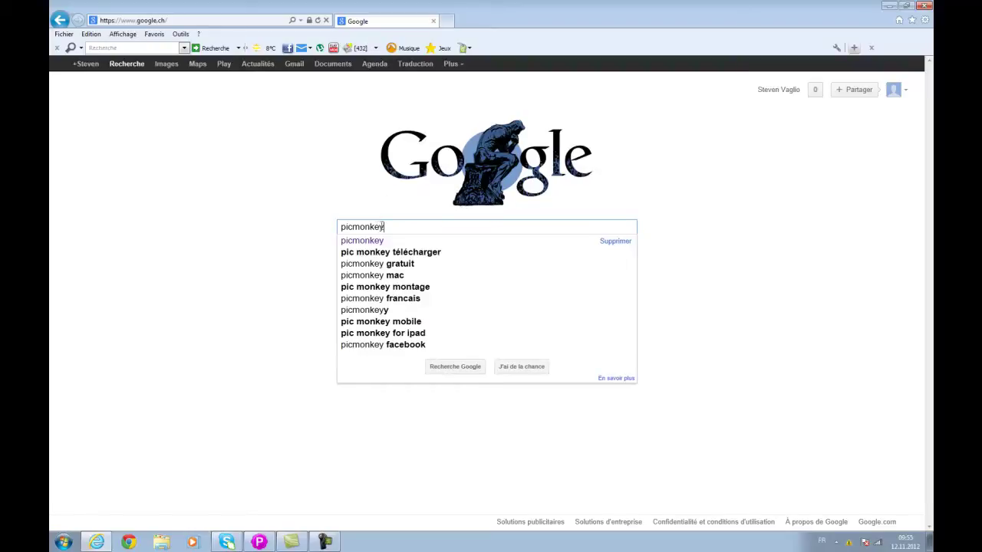
{"action": "key", "text": "Return"}
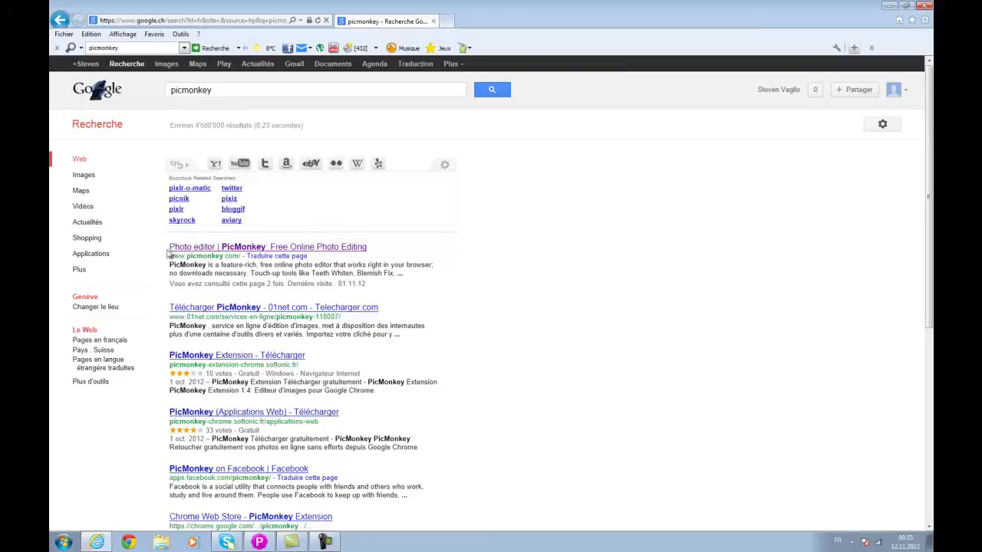
{"action": "left_click", "coordinate": [203, 248]}
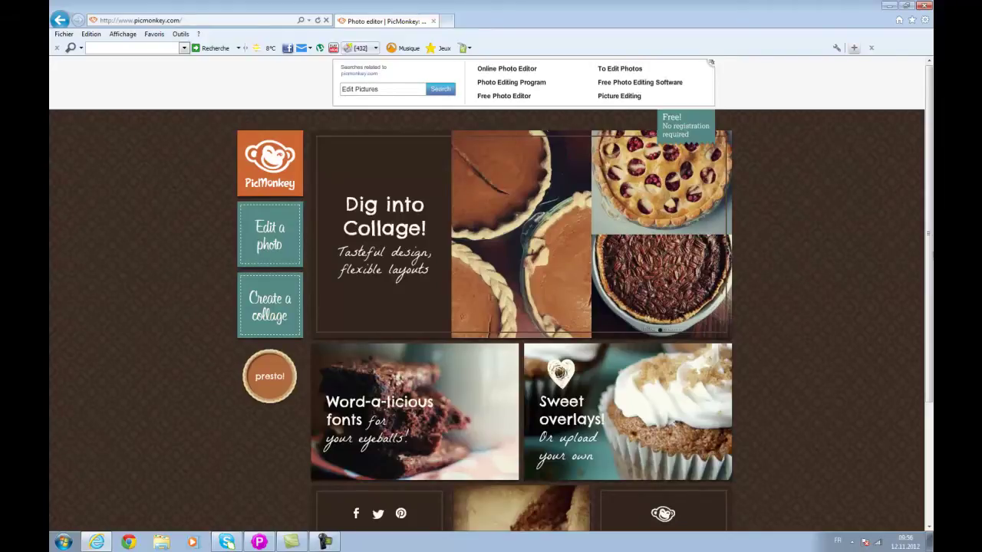
Look over the PicMonkey home page and start editing a photo.
{"action": "scroll", "coordinate": [850, 256], "scroll_direction": "down", "scroll_amount": 2}
{"action": "scroll", "coordinate": [850, 256], "scroll_direction": "up", "scroll_amount": 2}
{"action": "scroll", "coordinate": [515, 296], "scroll_direction": "down", "scroll_amount": 2}
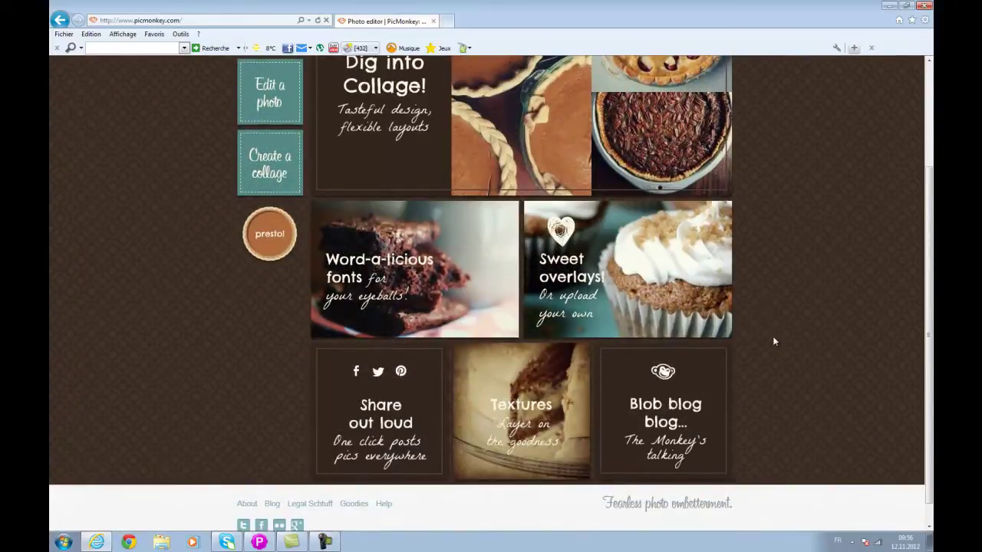
{"action": "scroll", "coordinate": [772, 341], "scroll_direction": "up", "scroll_amount": 1}
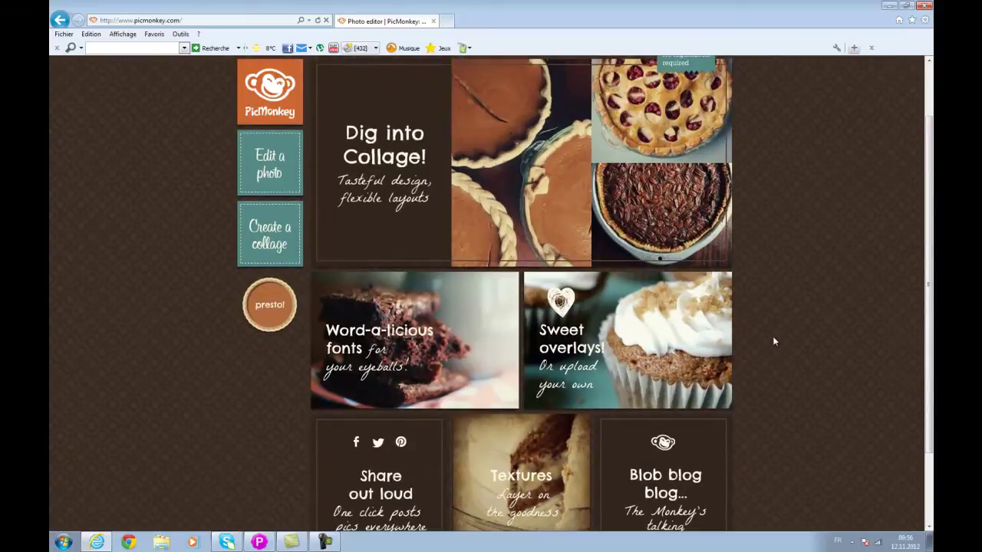
{"action": "scroll", "coordinate": [772, 336], "scroll_direction": "up", "scroll_amount": 1}
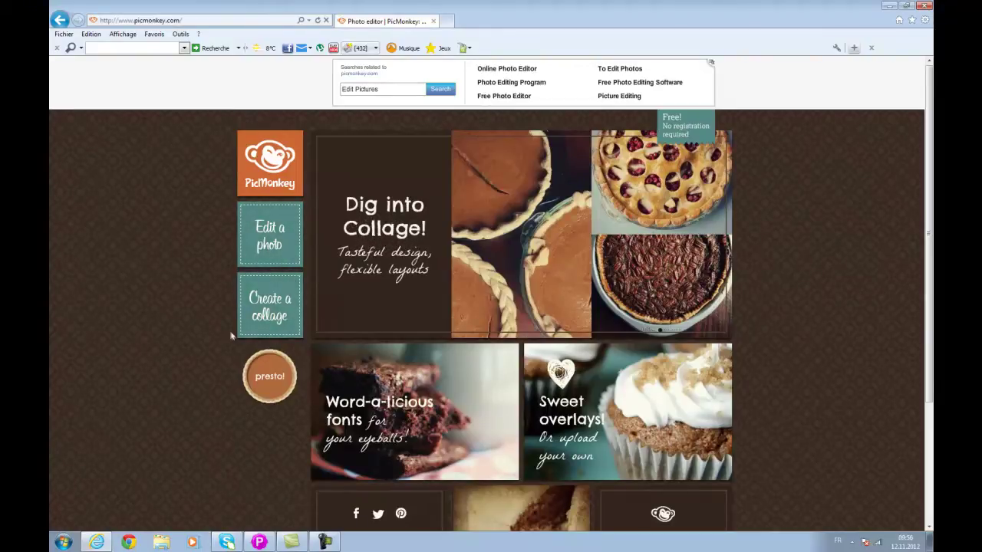
{"action": "left_click", "coordinate": [269, 232]}
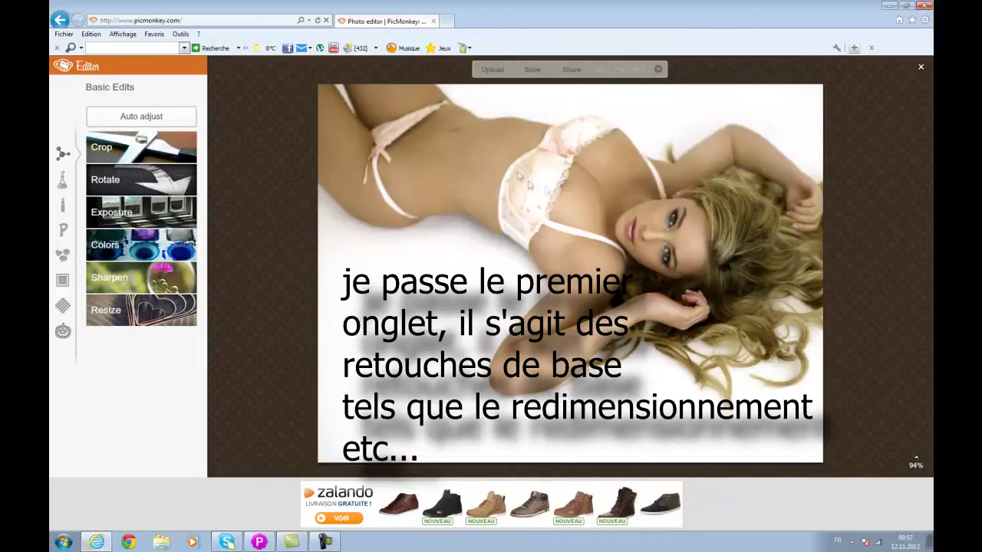
Crop the strip off the lower edge of the photo at full width, to 1024 x 665 with no fixed proportions.
{"action": "left_click", "coordinate": [168, 143]}
{"action": "left_click_drag", "start_coordinate": [401, 148], "coordinate": [318, 84]}
{"action": "left_click_drag", "start_coordinate": [738, 400], "coordinate": [841, 410]}
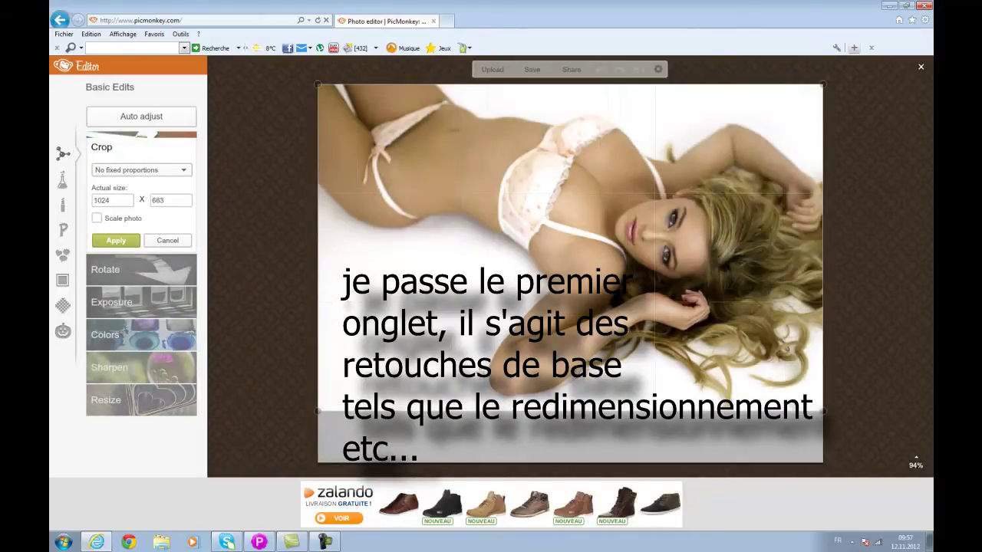
{"action": "left_click", "coordinate": [125, 240]}
Straighten the photo by a slight rotation and apply it.
{"action": "left_click", "coordinate": [115, 179]}
{"action": "left_click_drag", "start_coordinate": [140, 230], "coordinate": [142, 230]}
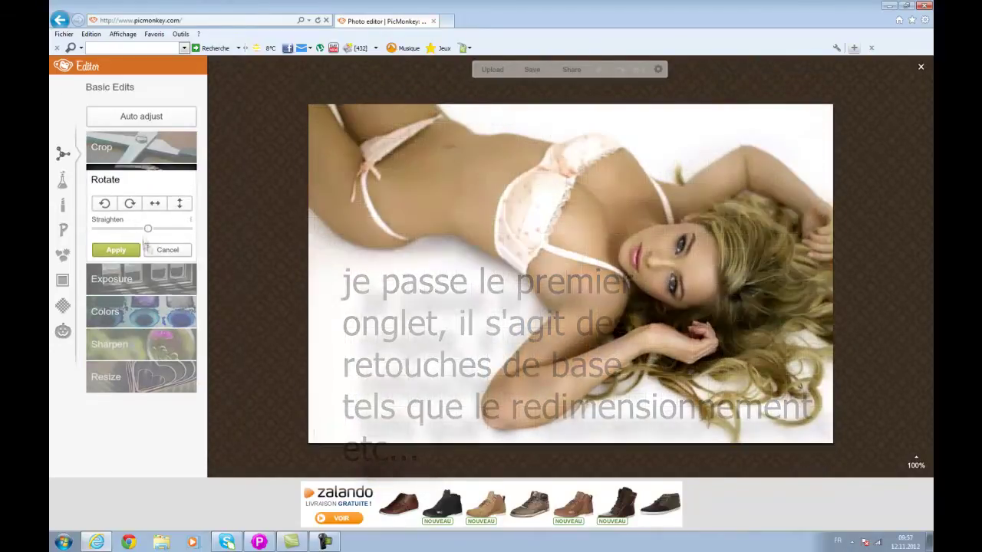
{"action": "left_click", "coordinate": [112, 248]}
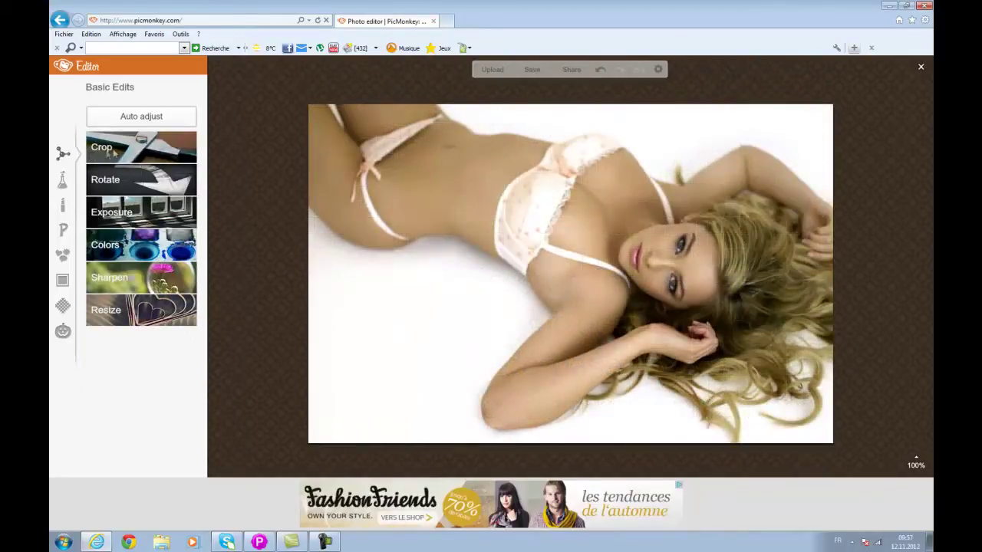
Preview the Orton effect and the green Cross Process effect on the photo, cancelling each one.
{"action": "left_click", "coordinate": [63, 182]}
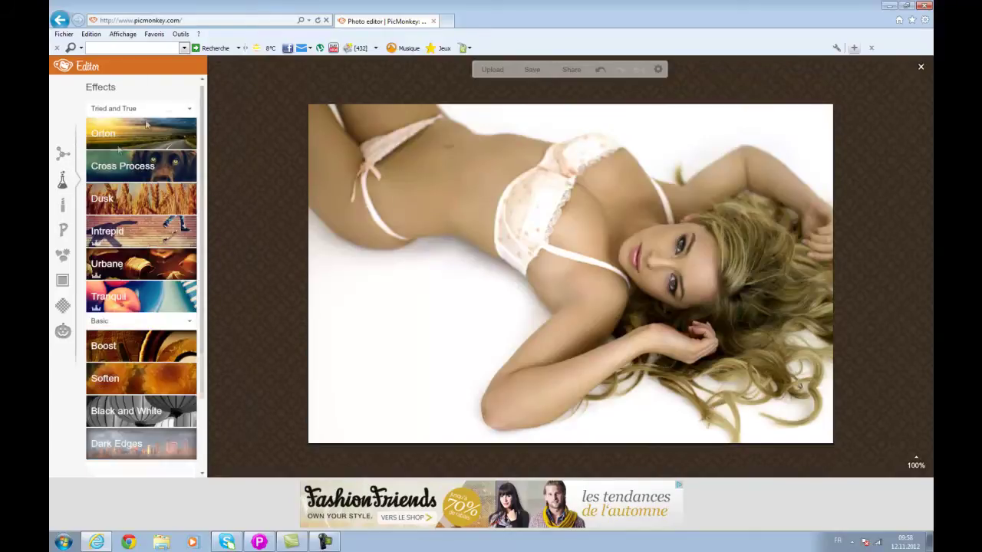
{"action": "mouse_move", "coordinate": [202, 106]}
{"action": "left_mouse_down"}
{"action": "mouse_move", "coordinate": [204, 379]}
{"action": "mouse_move", "coordinate": [215, 83]}
{"action": "left_mouse_up"}
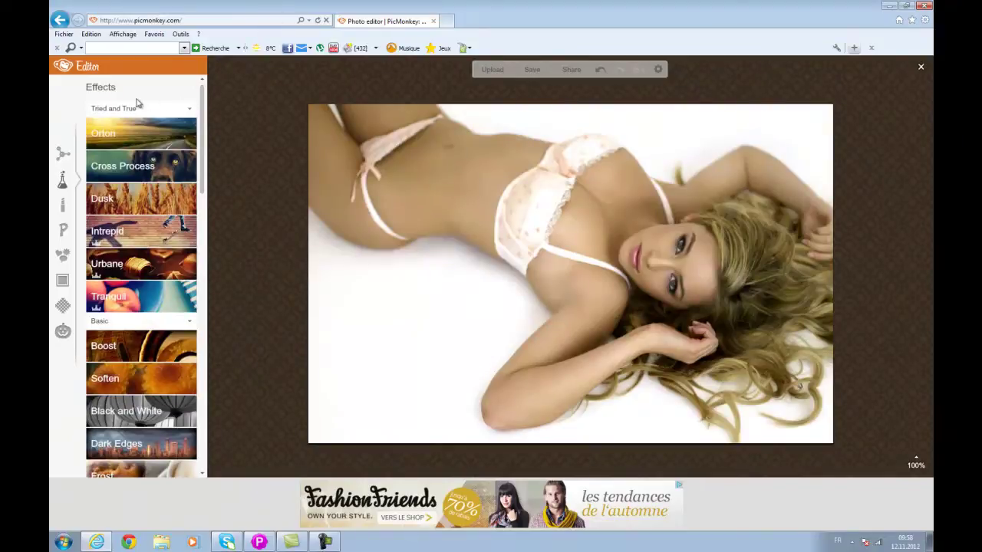
{"action": "left_click", "coordinate": [144, 143]}
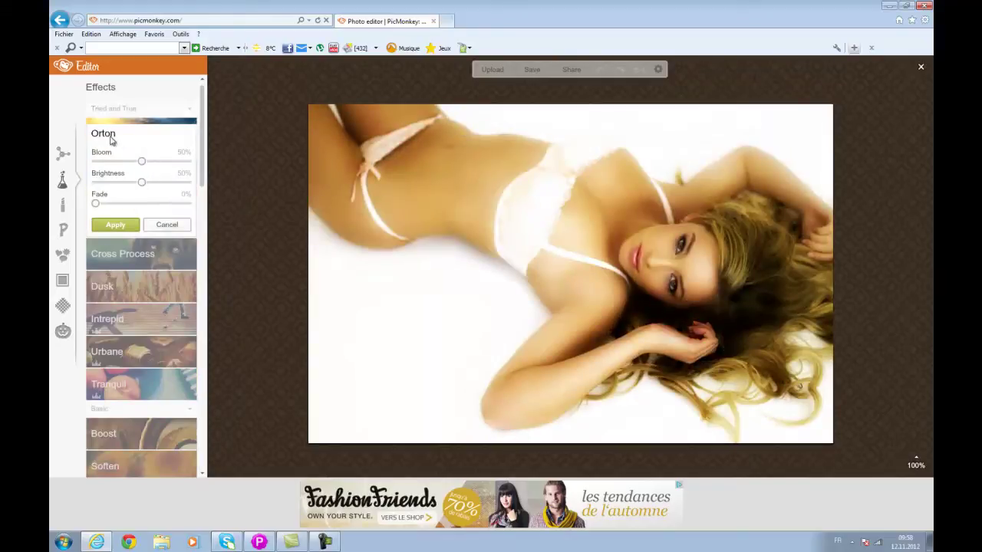
{"action": "left_click", "coordinate": [167, 225]}
{"action": "left_click", "coordinate": [158, 165]}
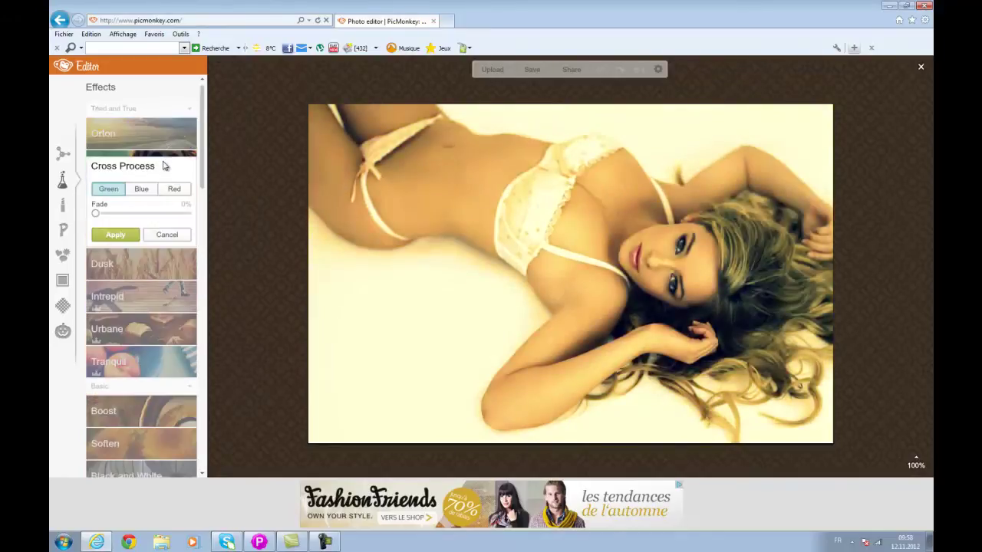
{"action": "left_click", "coordinate": [166, 235]}
Apply the Dusk effect to the photo with its fade at 0%.
{"action": "left_click", "coordinate": [134, 203]}
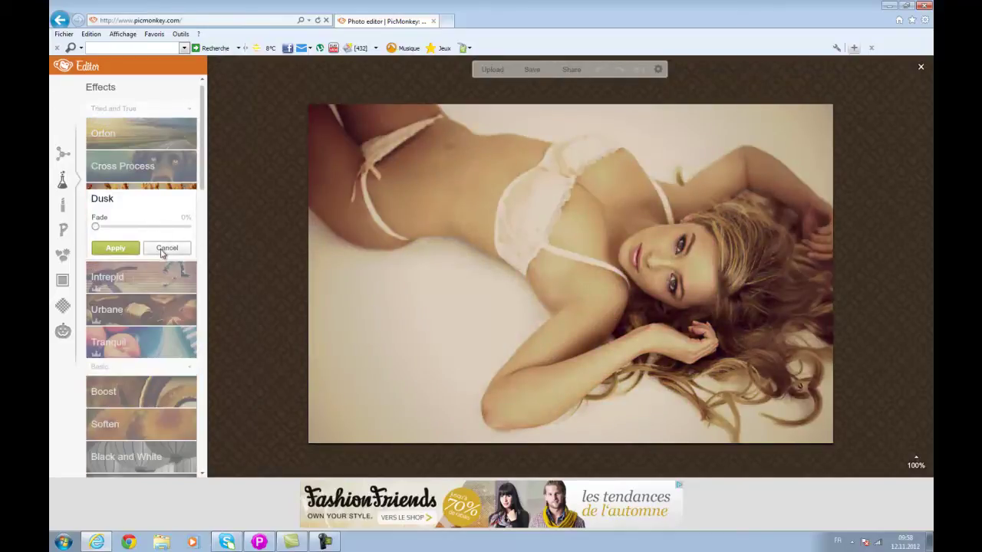
{"action": "left_click", "coordinate": [116, 248]}
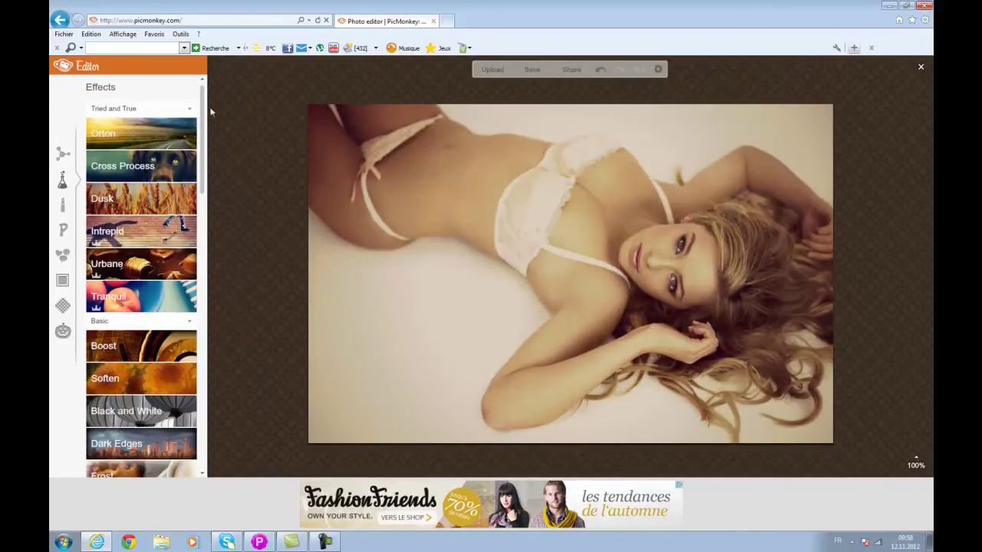
Preview the Dark Edges and Sepia effects from the Basic group, cancelling each one.
{"action": "left_click_drag", "start_coordinate": [203, 119], "coordinate": [204, 186]}
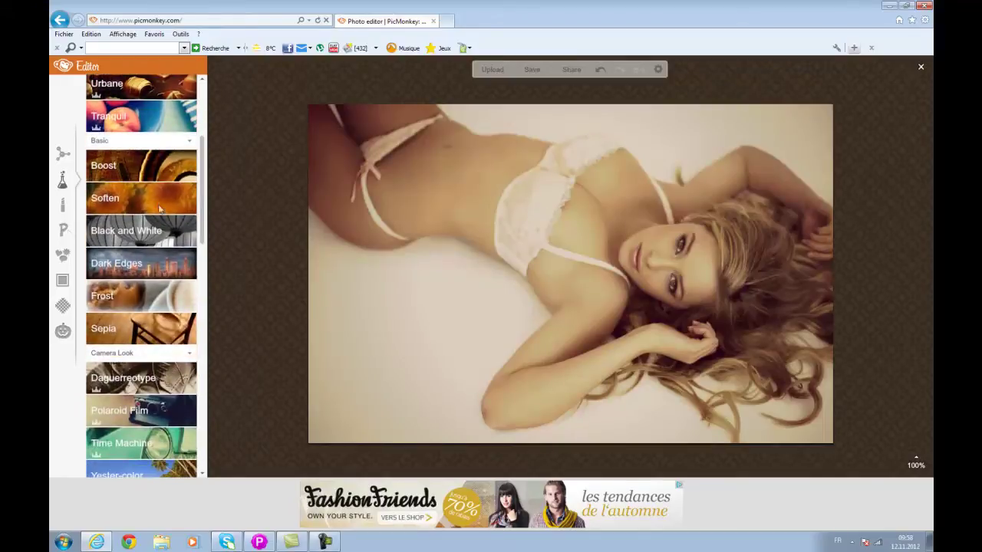
{"action": "left_click", "coordinate": [147, 273]}
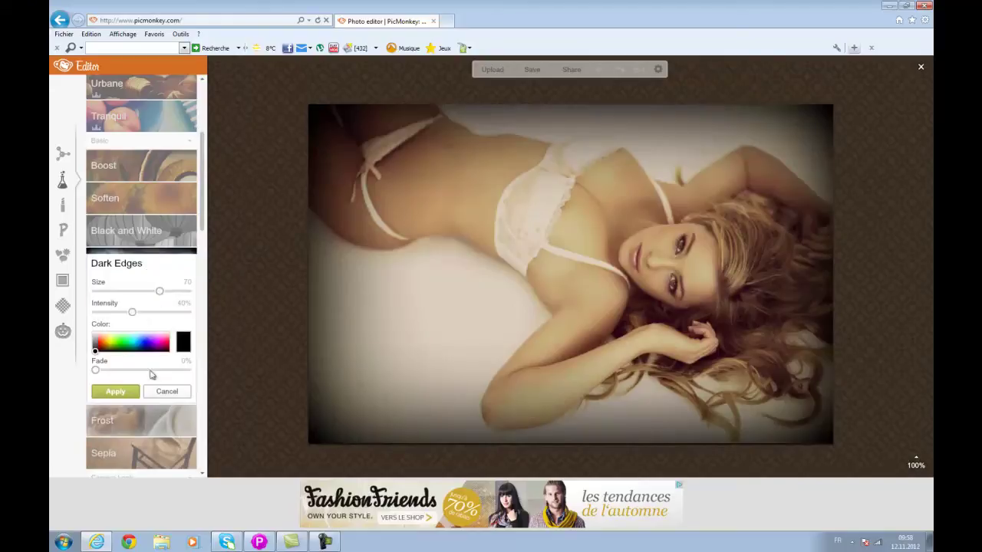
{"action": "left_click", "coordinate": [167, 392]}
{"action": "left_click", "coordinate": [139, 327]}
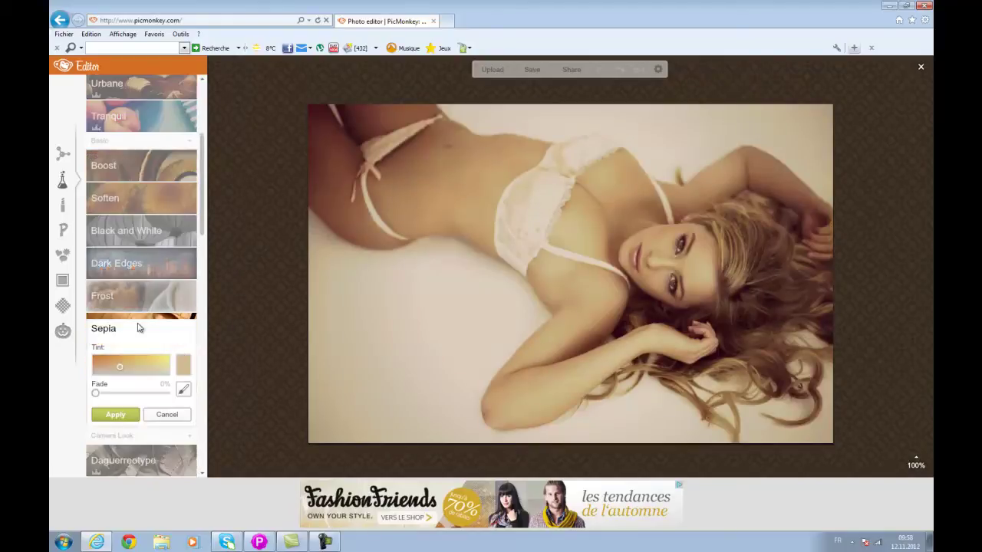
{"action": "left_click", "coordinate": [169, 416]}
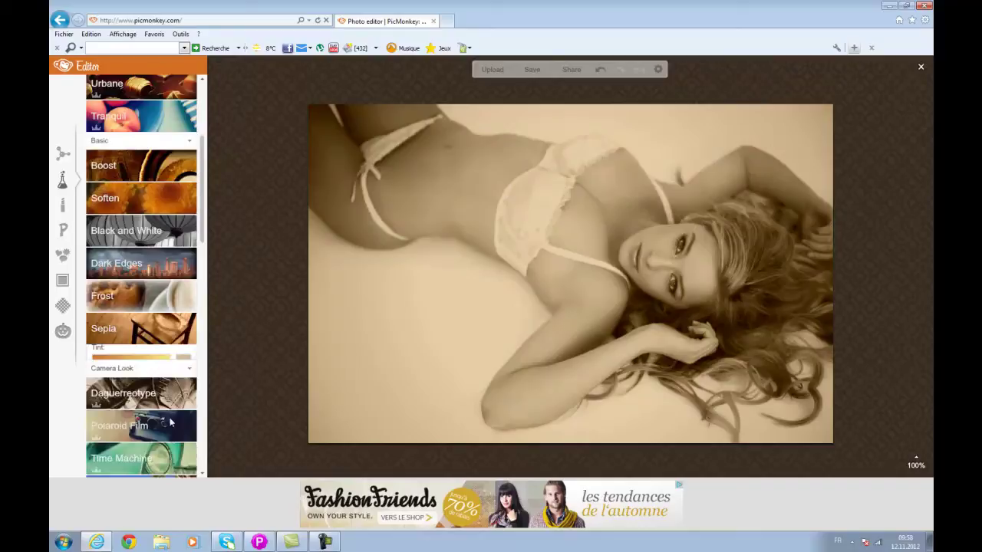
Preview the Soften effect and the Yester-color effect with round corners, cancelling each one.
{"action": "left_click", "coordinate": [160, 198]}
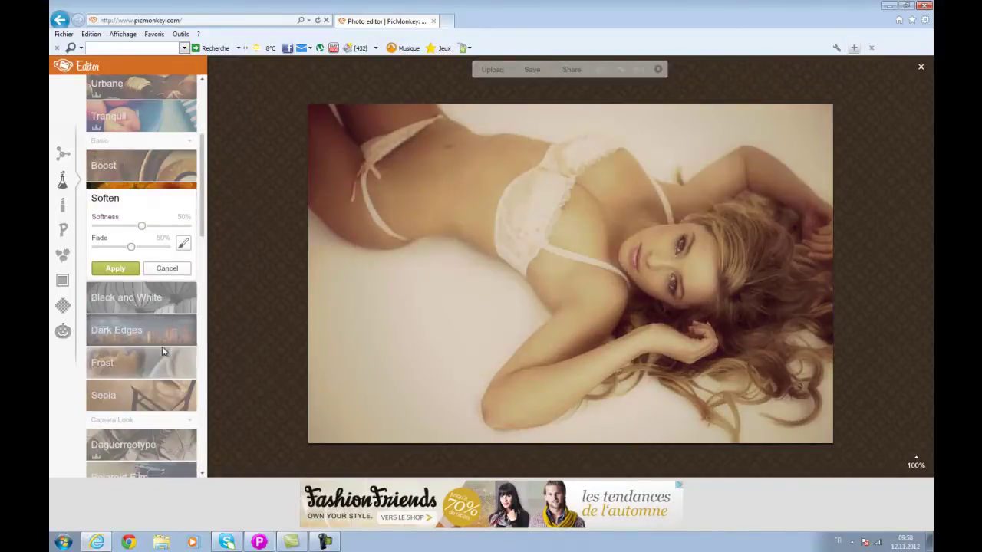
{"action": "left_click", "coordinate": [167, 268]}
{"action": "scroll", "coordinate": [197, 250], "scroll_direction": "down", "scroll_amount": 5}
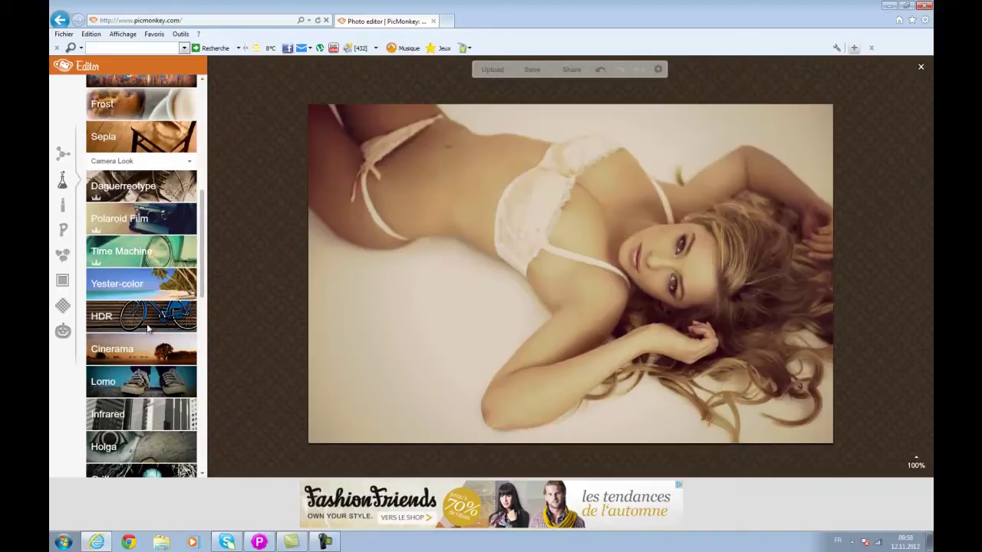
{"action": "left_click", "coordinate": [155, 279]}
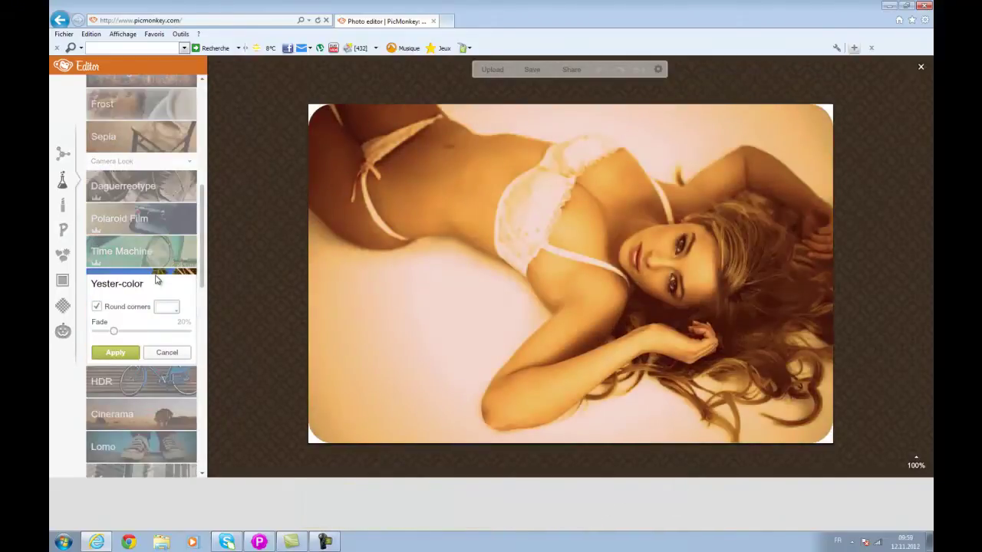
{"action": "left_click", "coordinate": [169, 354]}
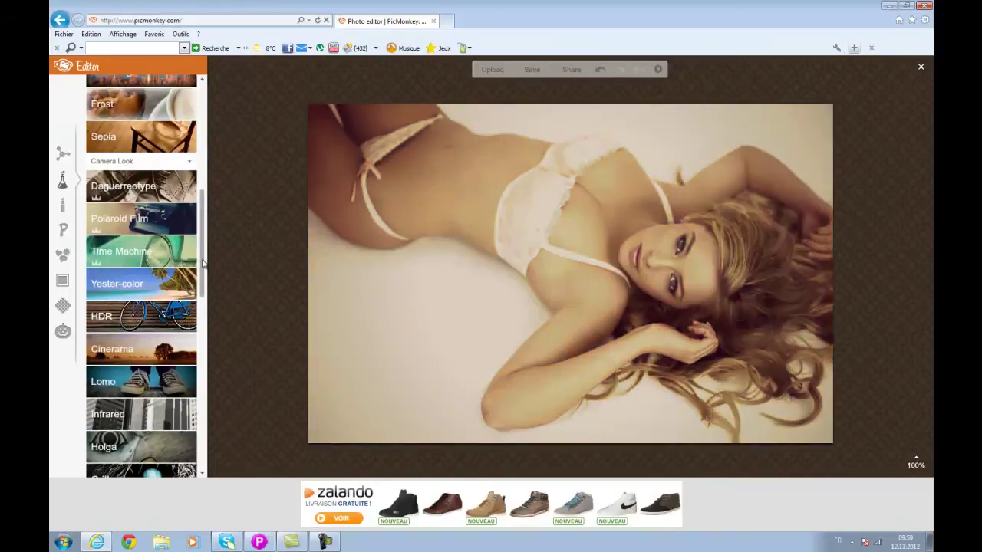
Preview the Polaroid Film effect and the Film Stock effect with its Tri-X and Reala variants, cancelling each one.
{"action": "left_click", "coordinate": [144, 215]}
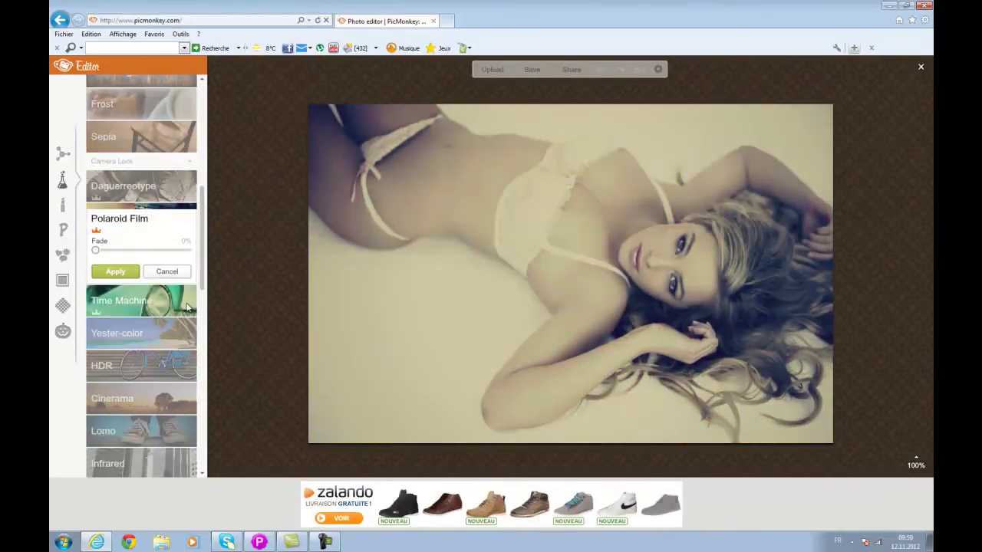
{"action": "left_click", "coordinate": [167, 271]}
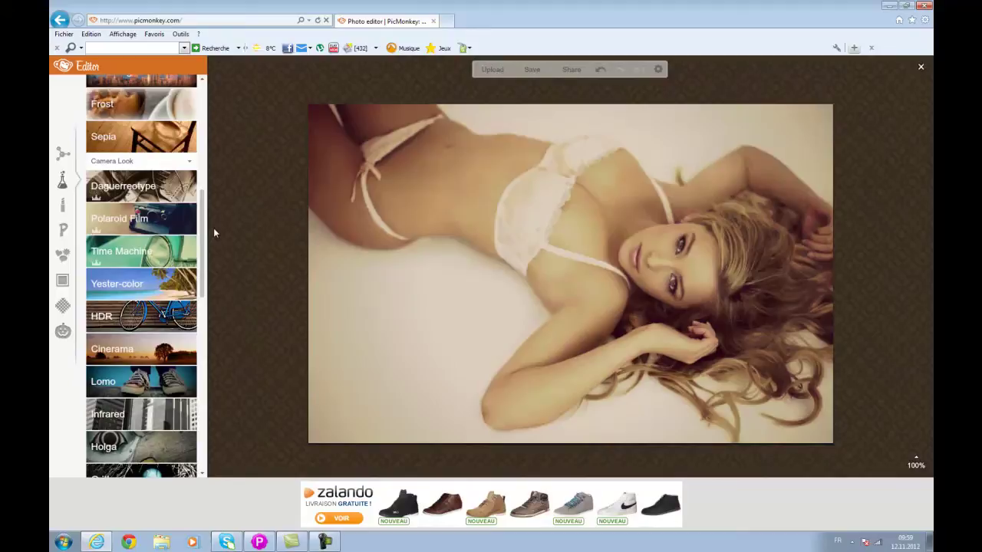
{"action": "scroll", "coordinate": [201, 224], "scroll_direction": "down", "scroll_amount": 3}
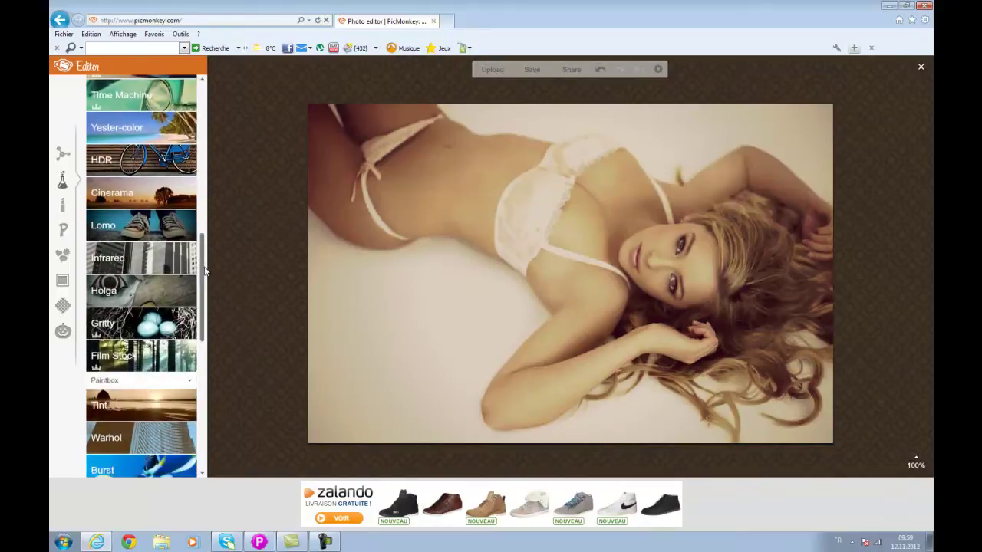
{"action": "left_click", "coordinate": [149, 351]}
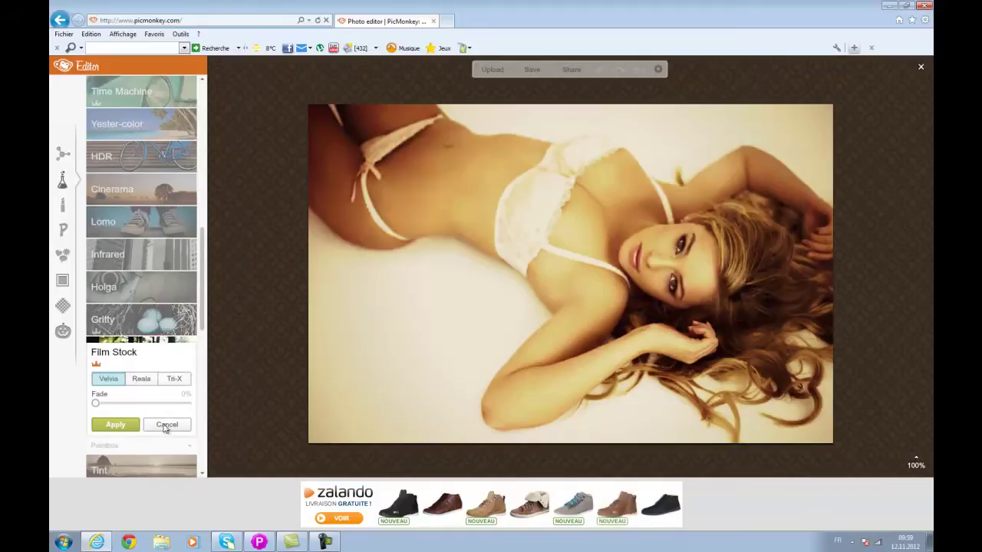
{"action": "left_click", "coordinate": [171, 379]}
{"action": "left_click", "coordinate": [141, 379]}
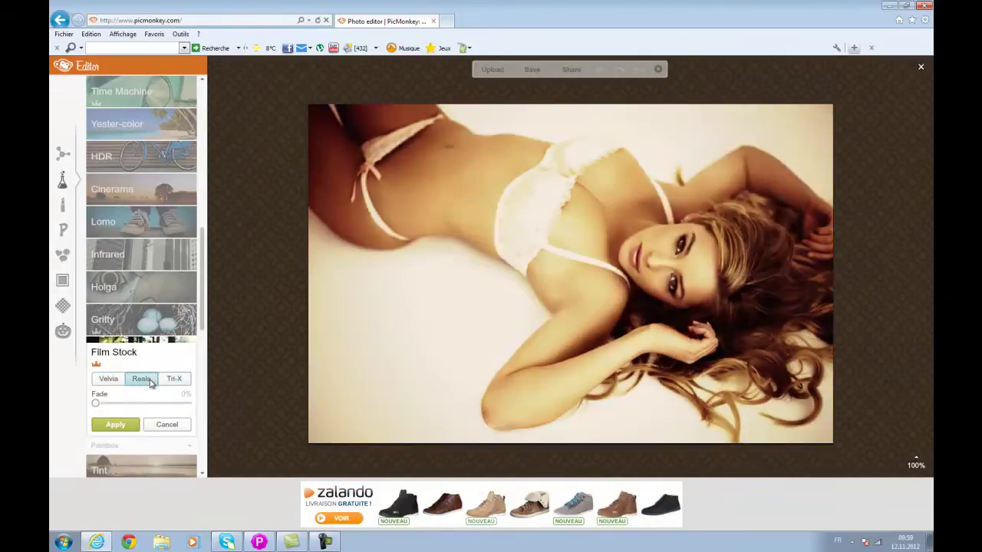
{"action": "left_click", "coordinate": [169, 427]}
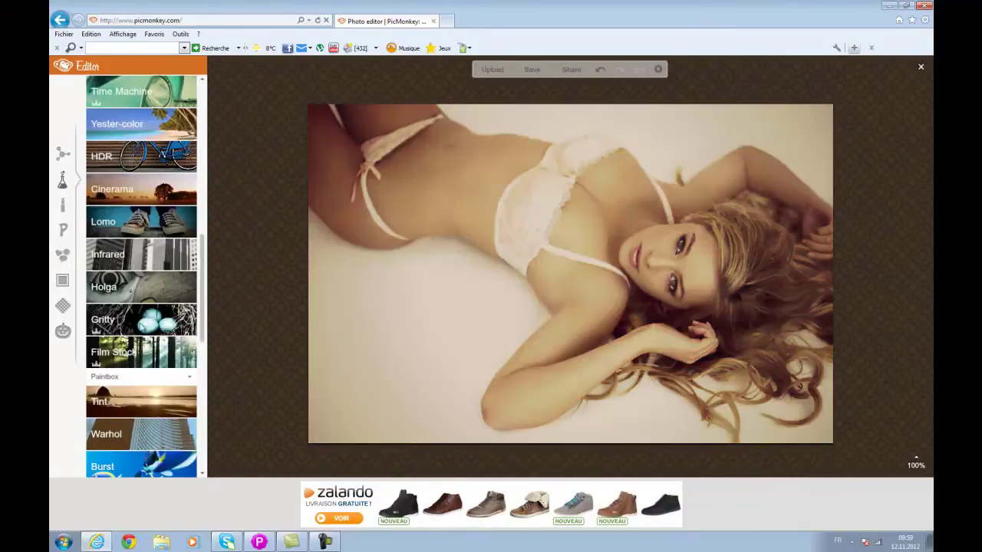
Preview the Holga effect and the blue and yellow Warhol effect, cancelling each one.
{"action": "left_click", "coordinate": [137, 288]}
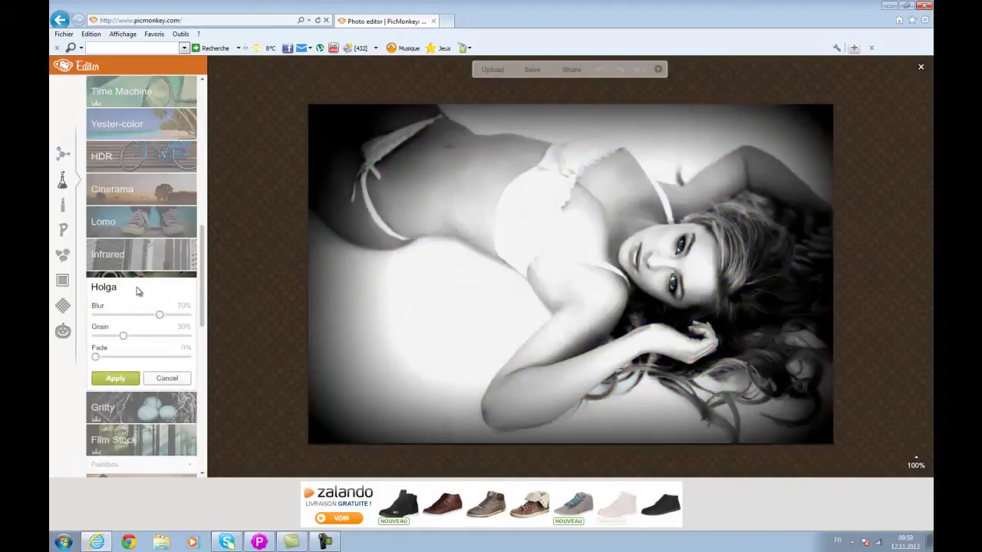
{"action": "left_click", "coordinate": [167, 378]}
{"action": "scroll", "coordinate": [146, 307], "scroll_direction": "down", "scroll_amount": 4}
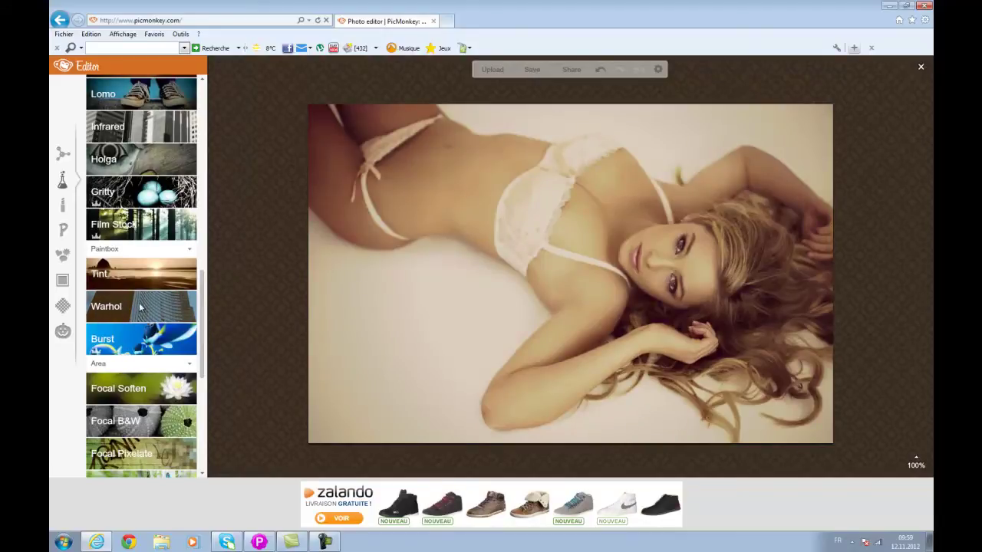
{"action": "left_click", "coordinate": [141, 307]}
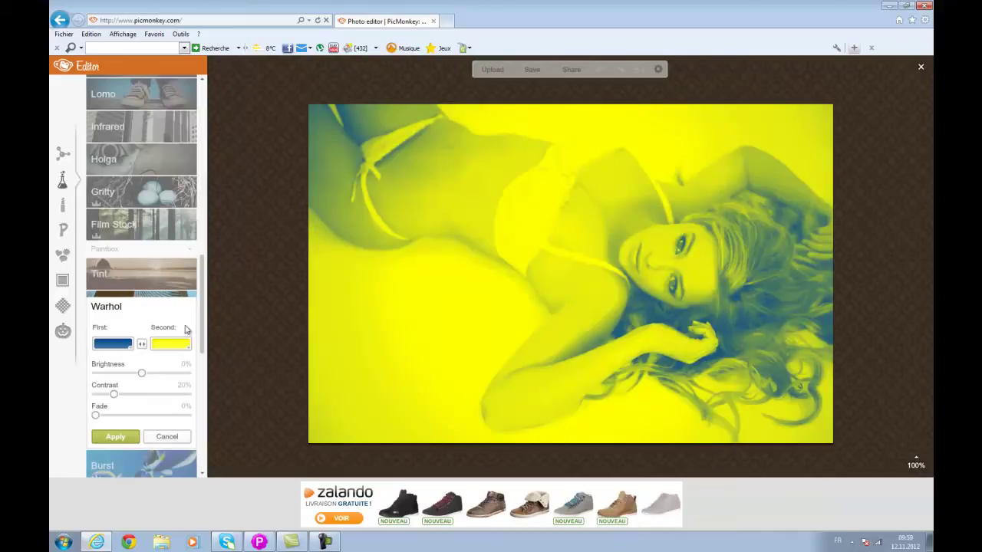
{"action": "left_click", "coordinate": [167, 437]}
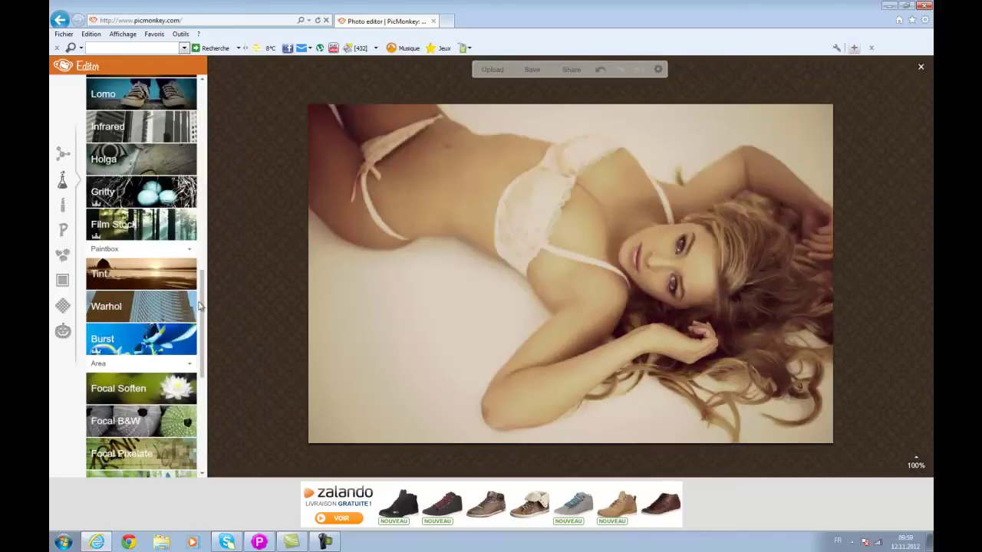
Try the Curves effect from the Advanced group with two custom points on the RGB curve for more contrast, and cancel it.
{"action": "scroll", "coordinate": [205, 359], "scroll_direction": "down", "scroll_amount": 3}
{"action": "scroll", "coordinate": [205, 358], "scroll_direction": "down", "scroll_amount": 5}
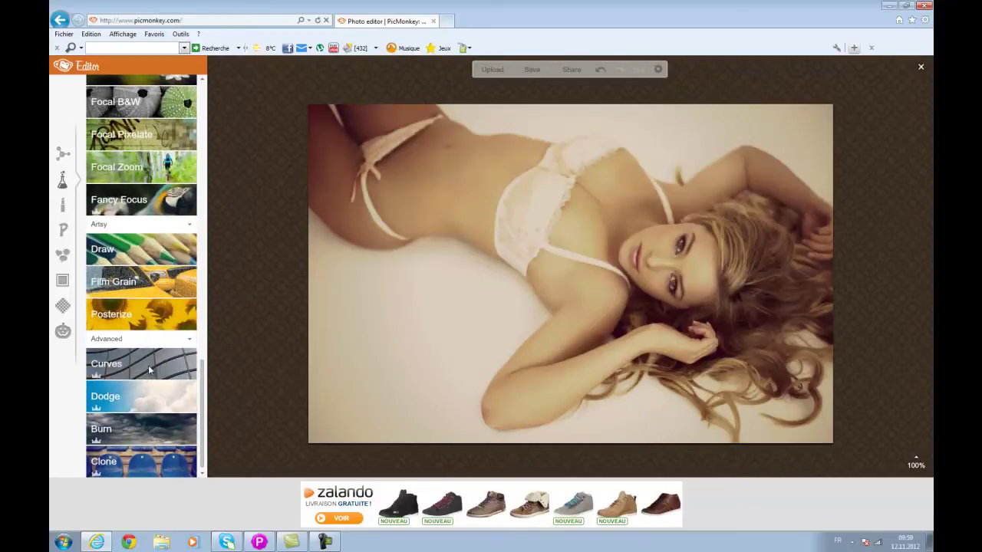
{"action": "left_click", "coordinate": [149, 370]}
{"action": "mouse_move", "coordinate": [125, 371]}
{"action": "left_mouse_down"}
{"action": "mouse_move", "coordinate": [115, 355]}
{"action": "mouse_move", "coordinate": [126, 374]}
{"action": "left_mouse_up"}
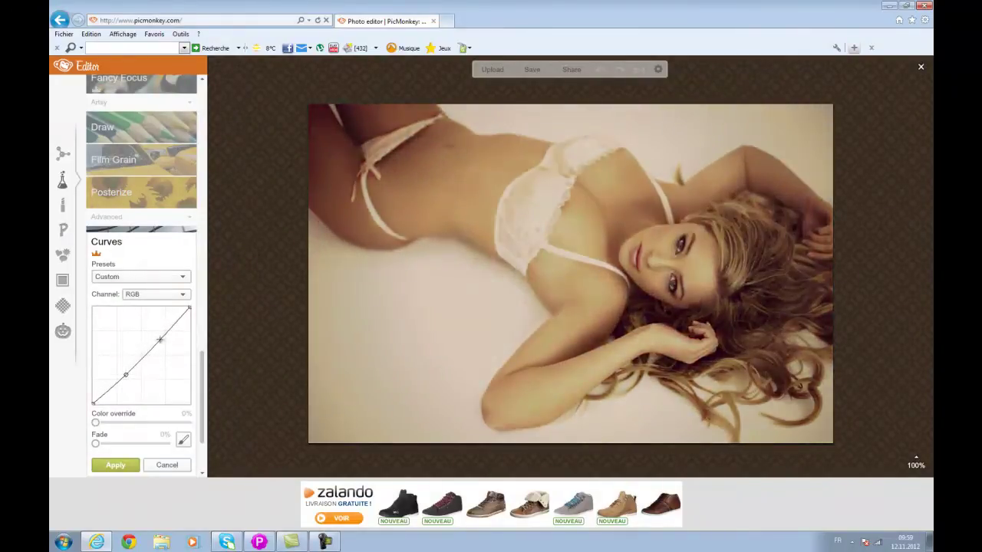
{"action": "mouse_move", "coordinate": [164, 337]}
{"action": "left_mouse_down"}
{"action": "mouse_move", "coordinate": [147, 330]}
{"action": "mouse_move", "coordinate": [162, 335]}
{"action": "left_mouse_up"}
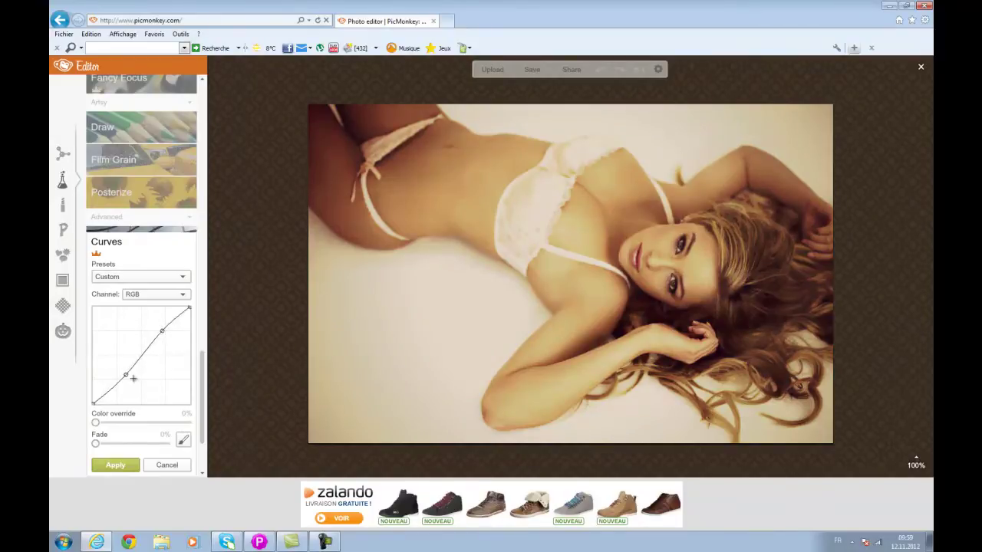
{"action": "left_click", "coordinate": [166, 466]}
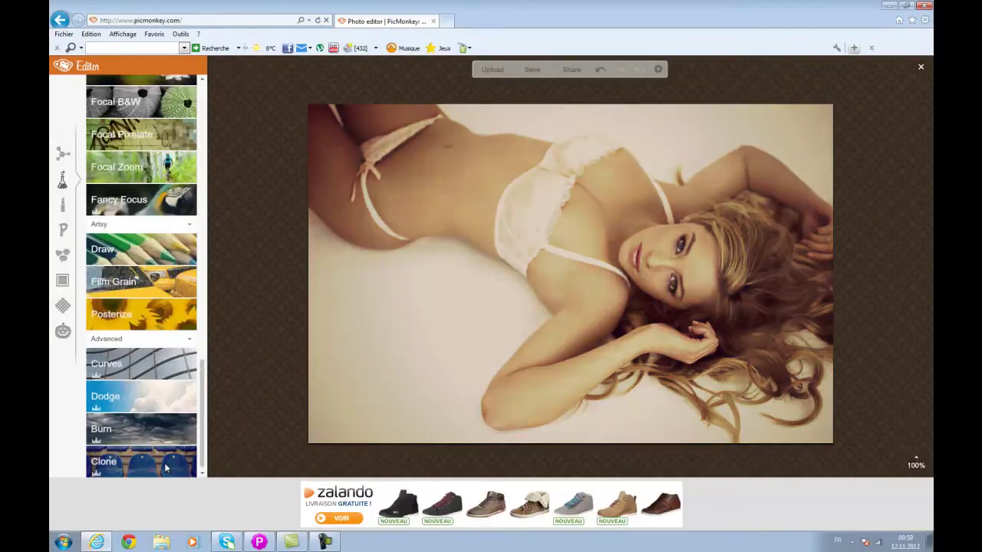
Try the Dodge effect in Light mode by brushing over the skin at the model's waist, and cancel it.
{"action": "left_click", "coordinate": [158, 398]}
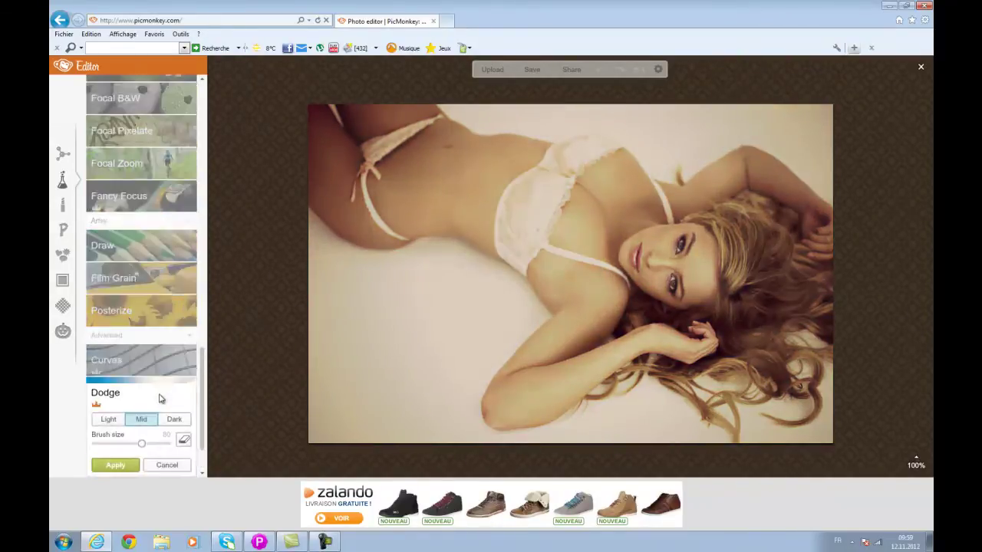
{"action": "left_click", "coordinate": [109, 419]}
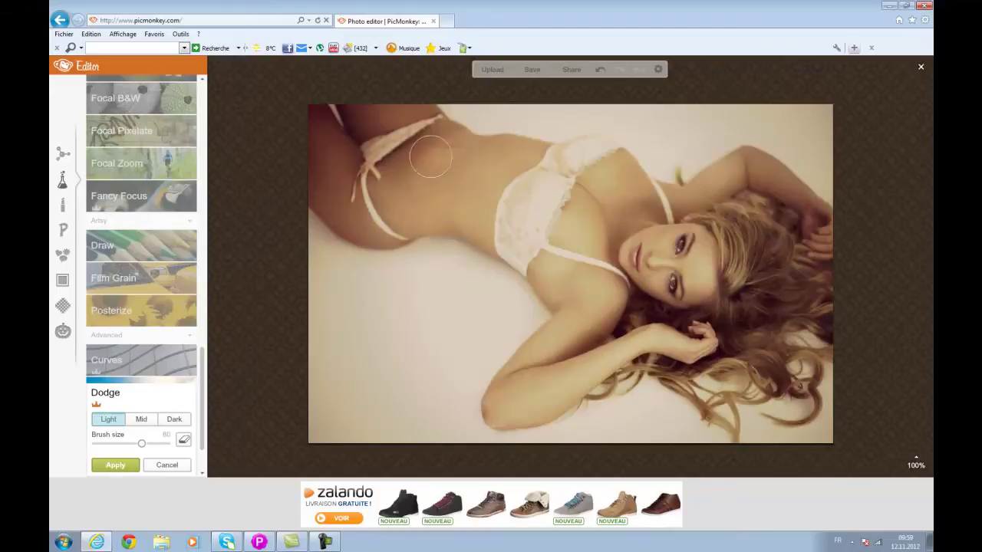
{"action": "mouse_move", "coordinate": [436, 135]}
{"action": "left_mouse_down"}
{"action": "mouse_move", "coordinate": [391, 180]}
{"action": "mouse_move", "coordinate": [445, 141]}
{"action": "left_mouse_up"}
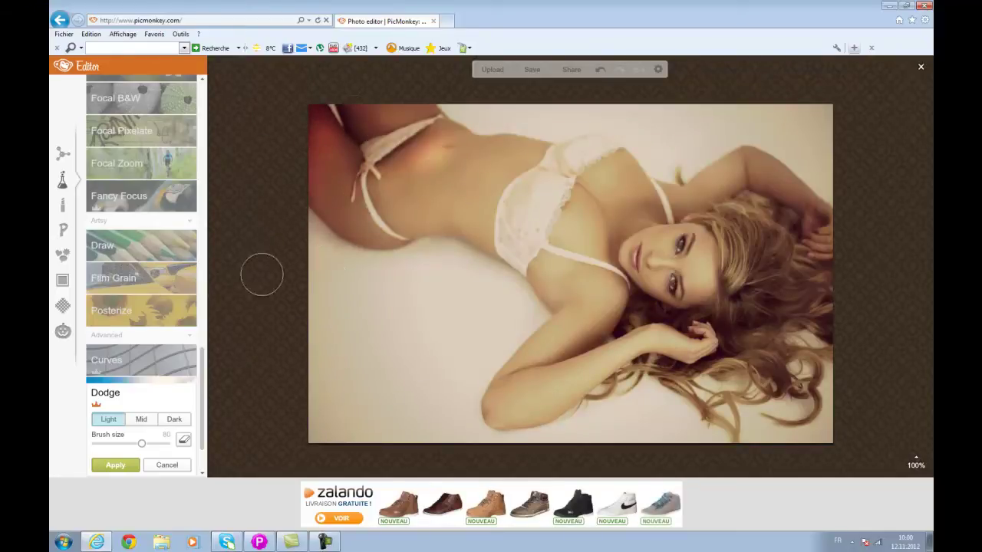
{"action": "left_click", "coordinate": [169, 465]}
Try the Burn effect in Light mode by brushing over the model's hip and thigh, and cancel it.
{"action": "left_click", "coordinate": [145, 426]}
{"action": "left_click", "coordinate": [108, 420]}
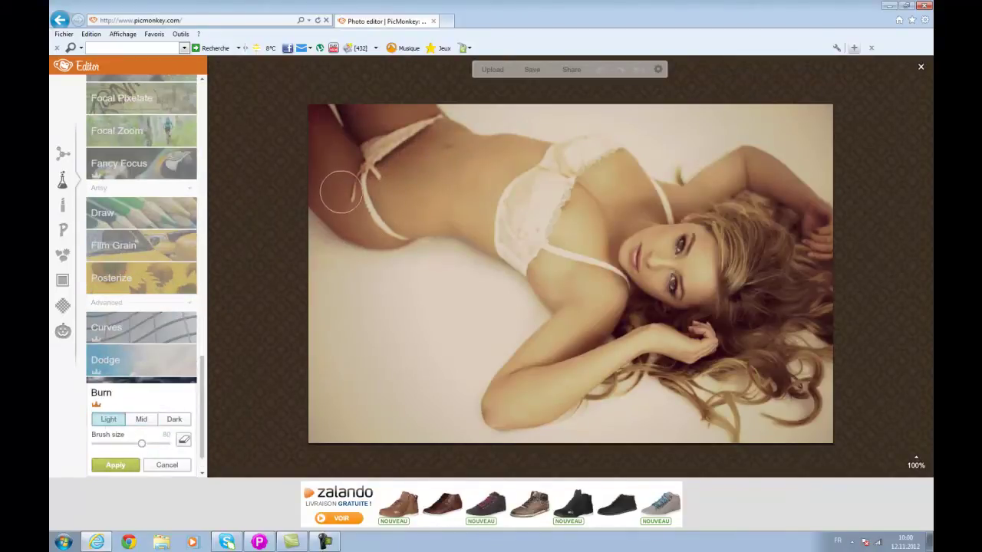
{"action": "mouse_move", "coordinate": [357, 190]}
{"action": "left_mouse_down"}
{"action": "mouse_move", "coordinate": [341, 207]}
{"action": "mouse_move", "coordinate": [327, 135]}
{"action": "mouse_move", "coordinate": [367, 238]}
{"action": "mouse_move", "coordinate": [373, 233]}
{"action": "mouse_move", "coordinate": [380, 249]}
{"action": "mouse_move", "coordinate": [364, 227]}
{"action": "left_mouse_up"}
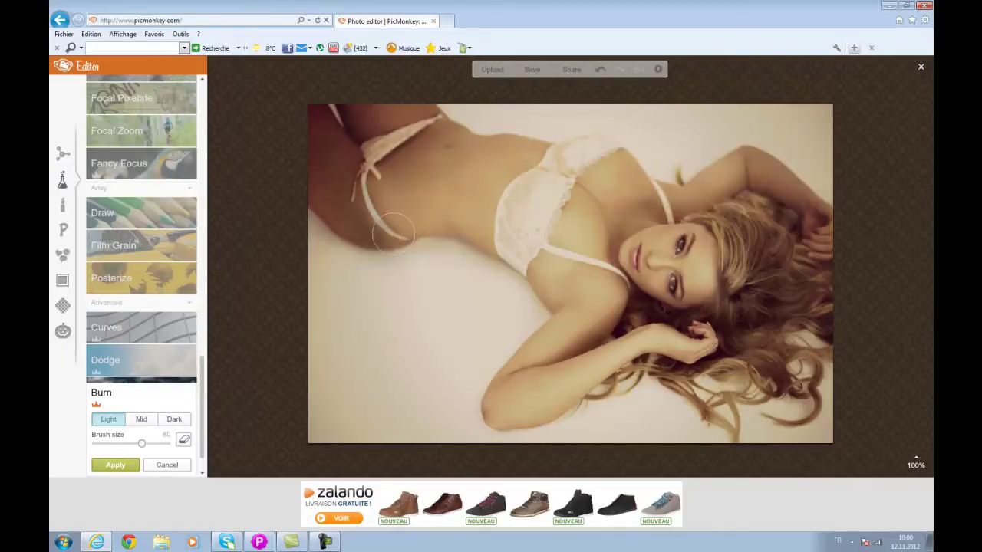
{"action": "mouse_move", "coordinate": [281, 254]}
{"action": "left_mouse_down"}
{"action": "mouse_move", "coordinate": [321, 211]}
{"action": "mouse_move", "coordinate": [324, 220]}
{"action": "mouse_move", "coordinate": [307, 187]}
{"action": "mouse_move", "coordinate": [326, 132]}
{"action": "mouse_move", "coordinate": [346, 171]}
{"action": "left_mouse_up"}
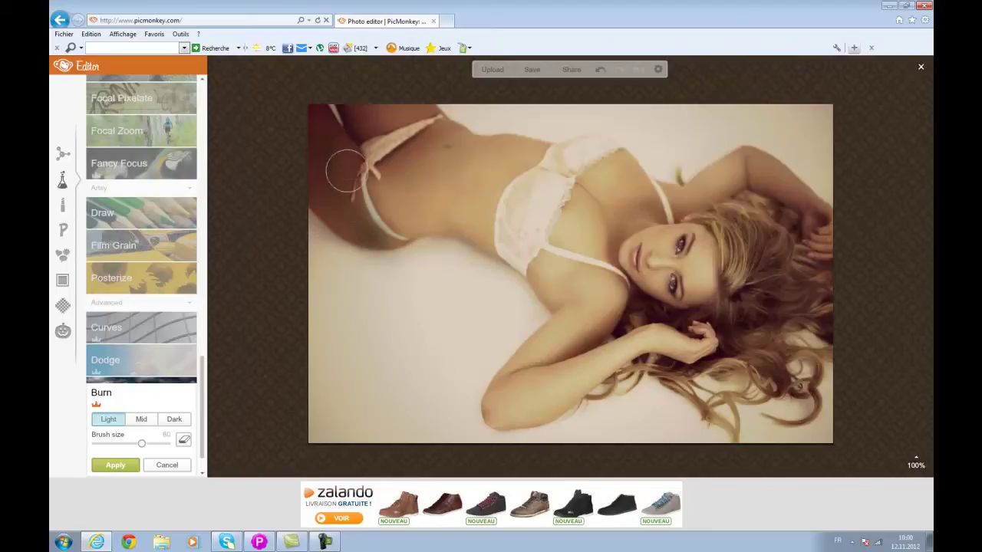
{"action": "mouse_move", "coordinate": [363, 224]}
{"action": "left_mouse_down"}
{"action": "mouse_move", "coordinate": [311, 131]}
{"action": "mouse_move", "coordinate": [396, 104]}
{"action": "mouse_move", "coordinate": [418, 118]}
{"action": "mouse_move", "coordinate": [466, 337]}
{"action": "left_mouse_up"}
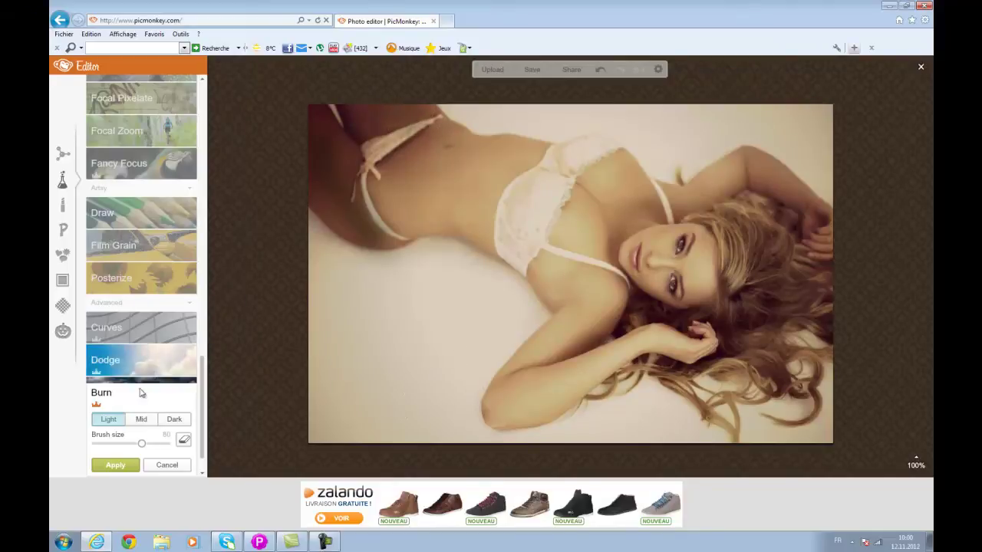
{"action": "left_click", "coordinate": [168, 465]}
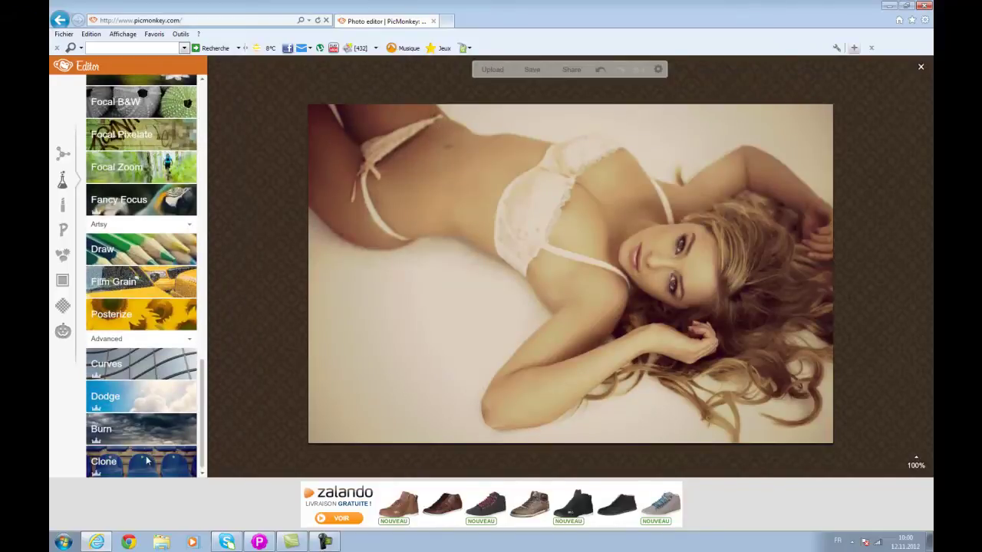
Try the Clone effect with brush size 18, sampling skin and painting it over the adjacent lace edge, and cancel it.
{"action": "left_click", "coordinate": [140, 414]}
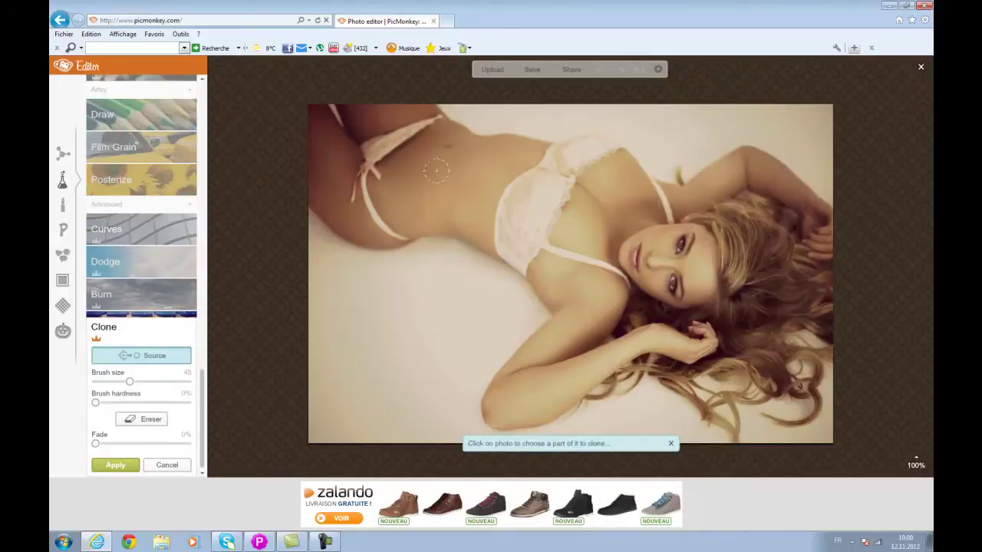
{"action": "scroll", "coordinate": [376, 198], "scroll_direction": "up", "scroll_amount": 2}
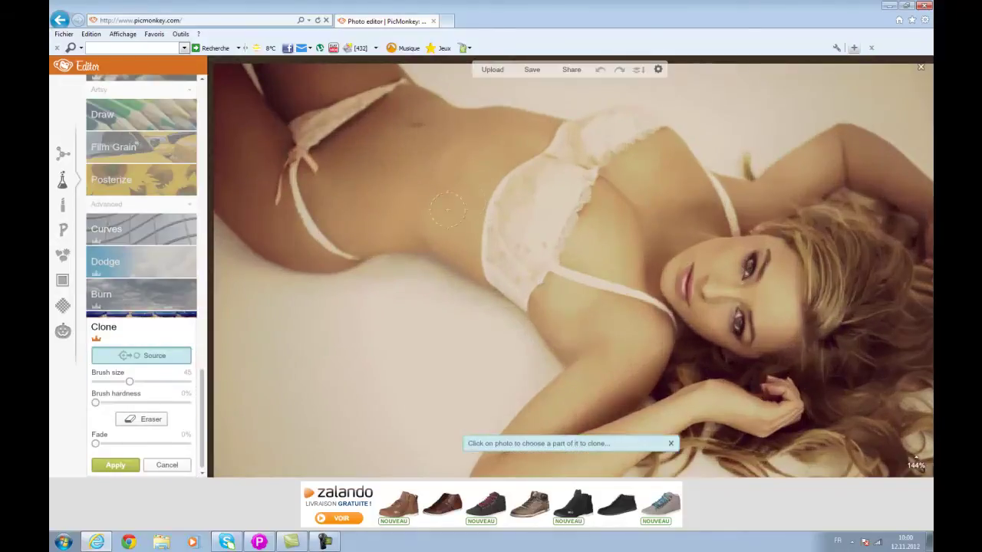
{"action": "scroll", "coordinate": [604, 235], "scroll_direction": "up", "scroll_amount": 8}
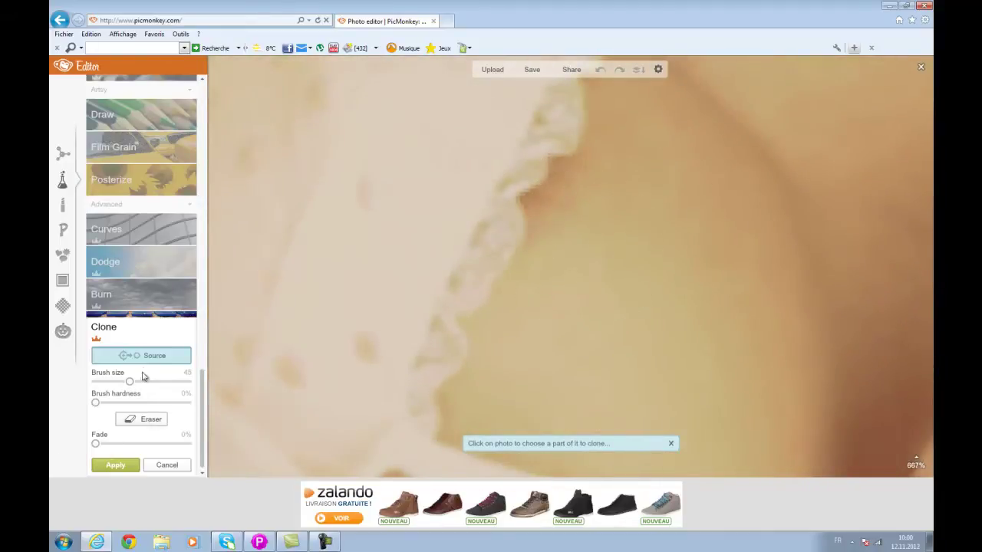
{"action": "left_click_drag", "start_coordinate": [130, 383], "coordinate": [114, 384]}
{"action": "left_click", "coordinate": [593, 223]}
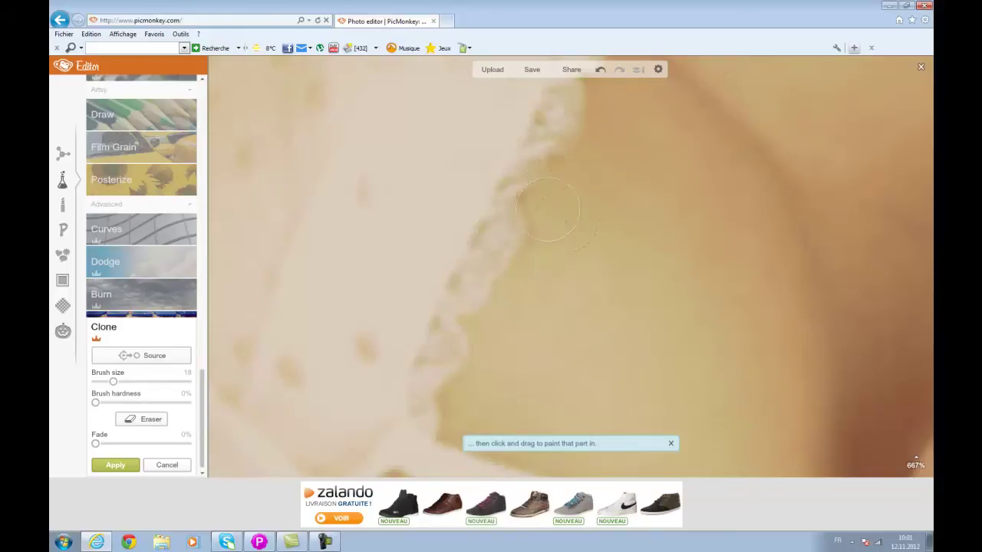
{"action": "scroll", "coordinate": [541, 249], "scroll_direction": "down", "scroll_amount": 10}
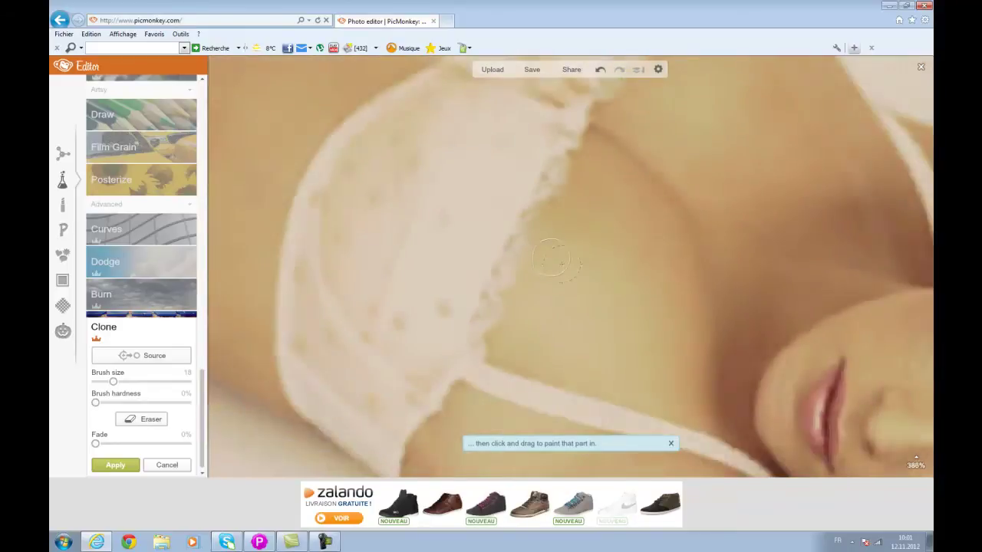
{"action": "scroll", "coordinate": [648, 148], "scroll_direction": "up", "scroll_amount": 3}
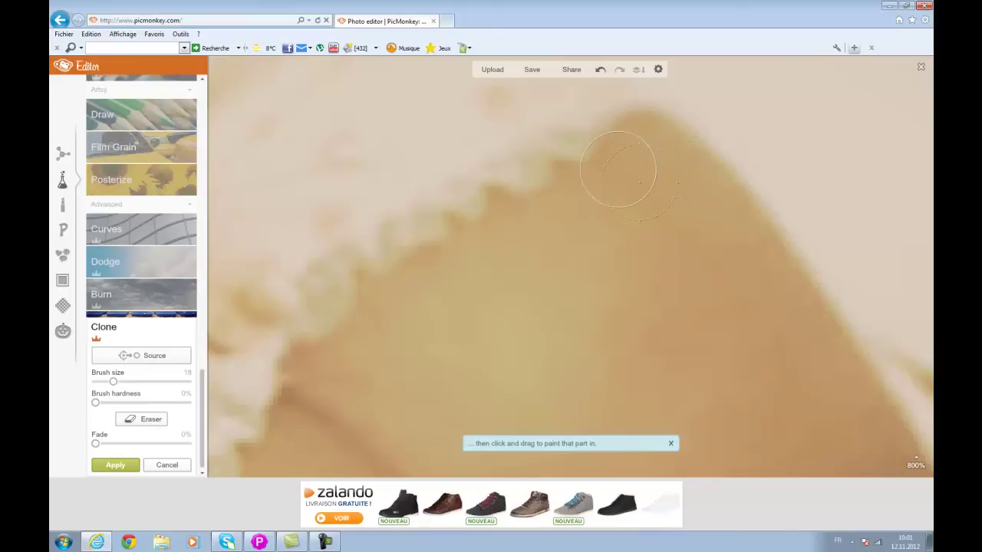
{"action": "scroll", "coordinate": [592, 194], "scroll_direction": "down", "scroll_amount": 3}
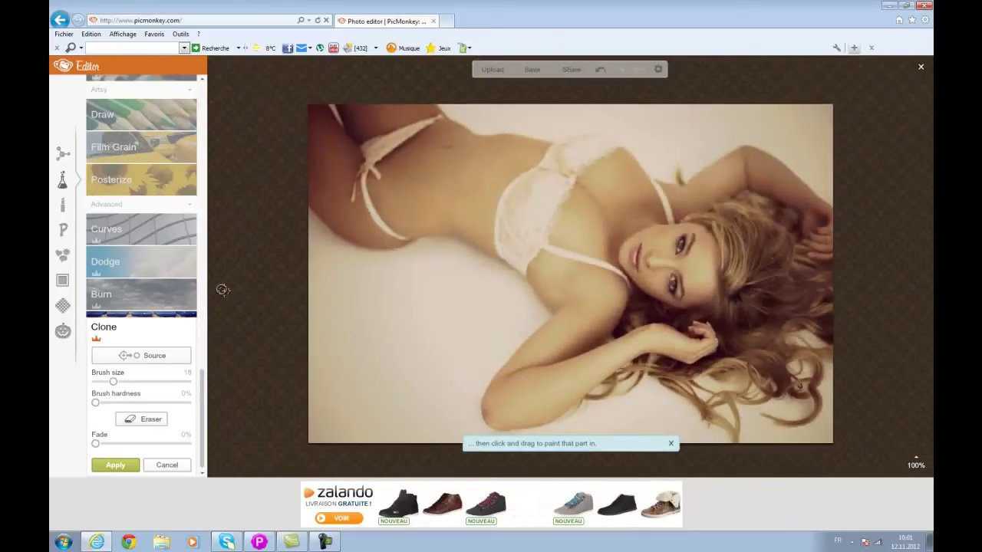
{"action": "left_click", "coordinate": [166, 464]}
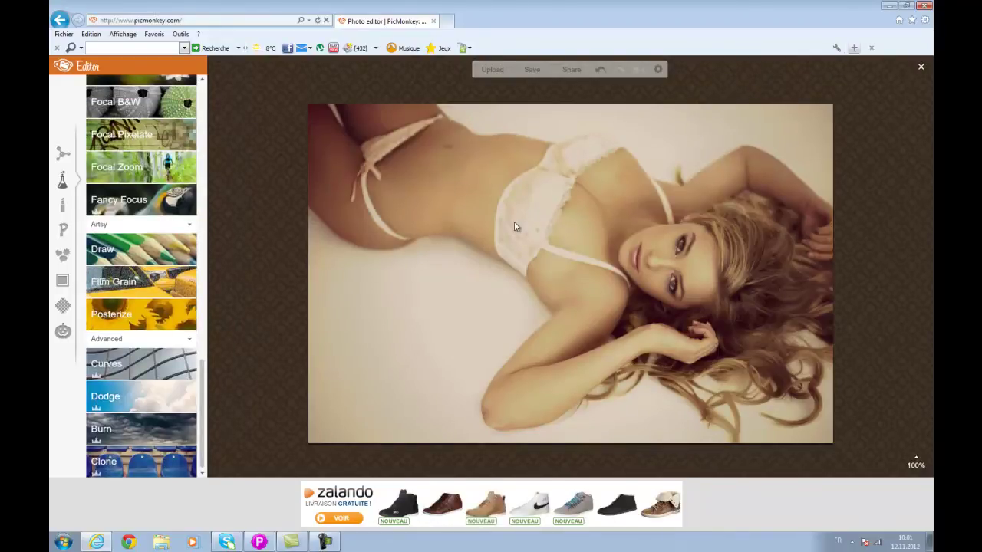
{"action": "scroll", "coordinate": [552, 217], "scroll_direction": "up", "scroll_amount": 5}
{"action": "scroll", "coordinate": [563, 212], "scroll_direction": "down", "scroll_amount": 2}
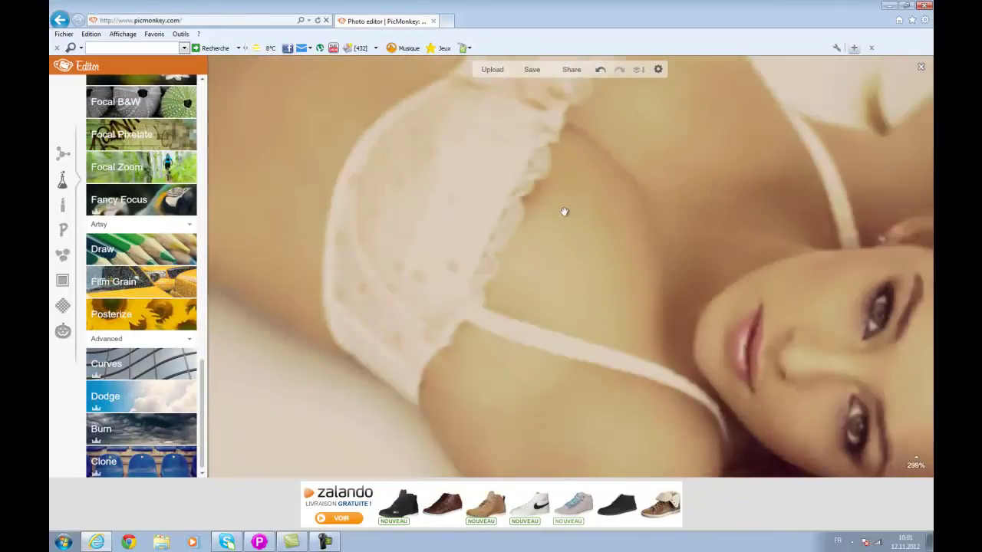
{"action": "left_click", "coordinate": [125, 460]}
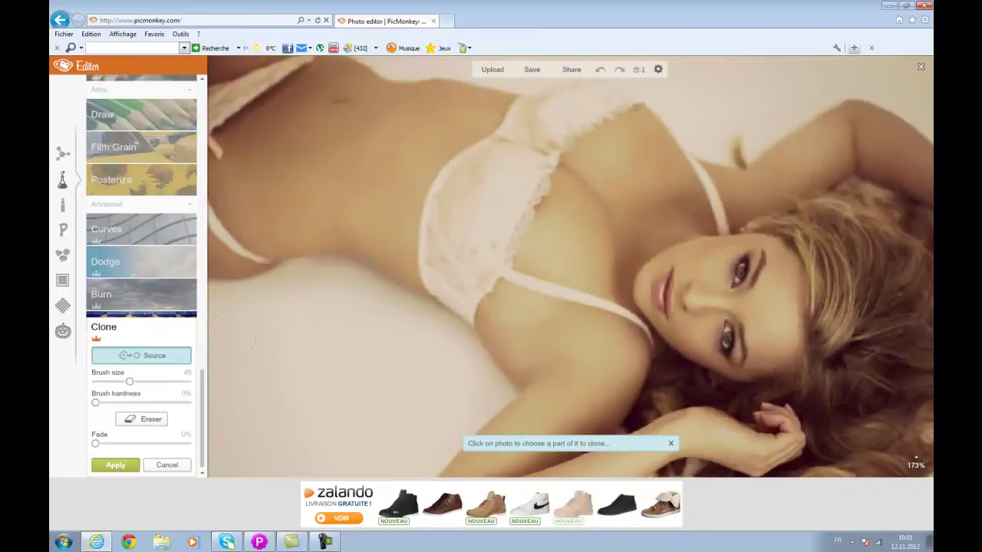
{"action": "left_click", "coordinate": [167, 466]}
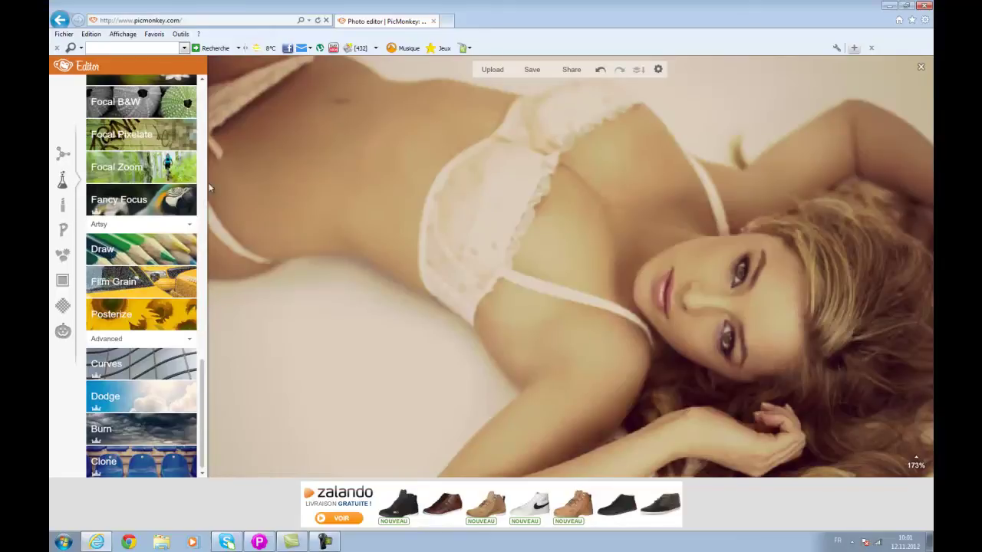
Open the Touch Up tools and look through the Skin, Mouth, Eyes and The Rest groups.
{"action": "left_click_drag", "start_coordinate": [204, 410], "coordinate": [98, 117]}
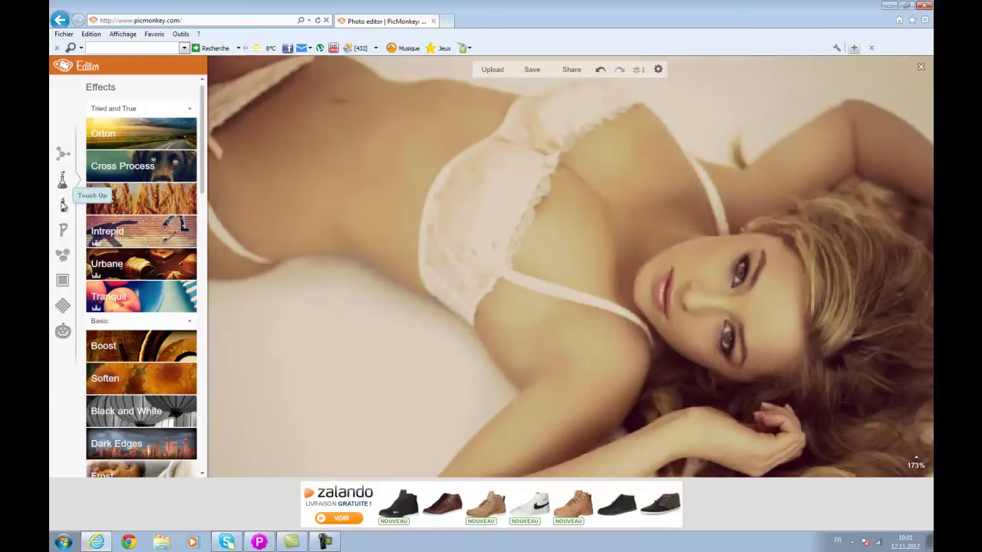
{"action": "left_click", "coordinate": [64, 206]}
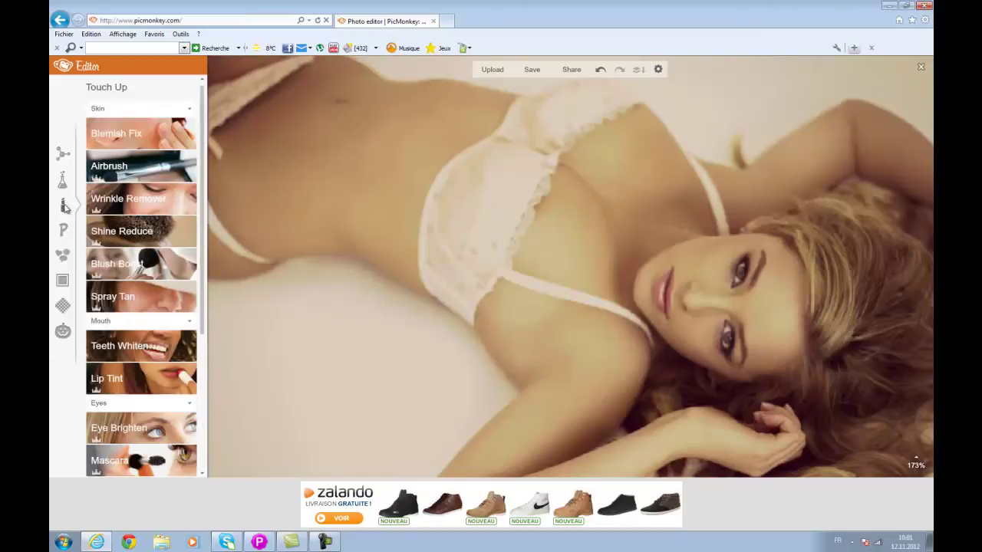
{"action": "scroll", "coordinate": [131, 199], "scroll_direction": "down", "scroll_amount": 3}
{"action": "scroll", "coordinate": [132, 199], "scroll_direction": "up", "scroll_amount": 3}
{"action": "scroll", "coordinate": [444, 212], "scroll_direction": "down", "scroll_amount": 3}
{"action": "scroll", "coordinate": [444, 211], "scroll_direction": "up", "scroll_amount": 1}
{"action": "scroll", "coordinate": [444, 213], "scroll_direction": "down", "scroll_amount": 1}
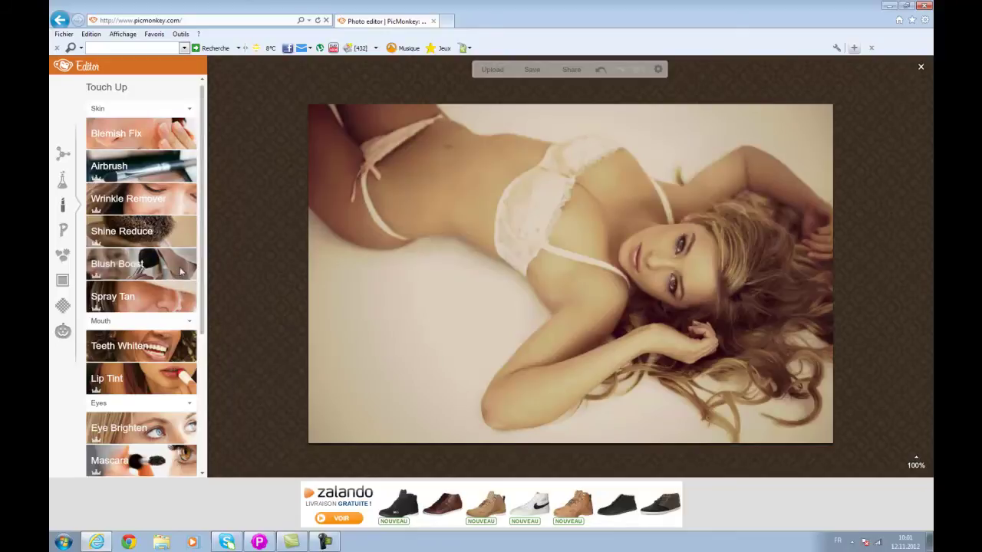
{"action": "scroll", "coordinate": [182, 258], "scroll_direction": "down", "scroll_amount": 3}
{"action": "scroll", "coordinate": [201, 310], "scroll_direction": "down", "scroll_amount": 1}
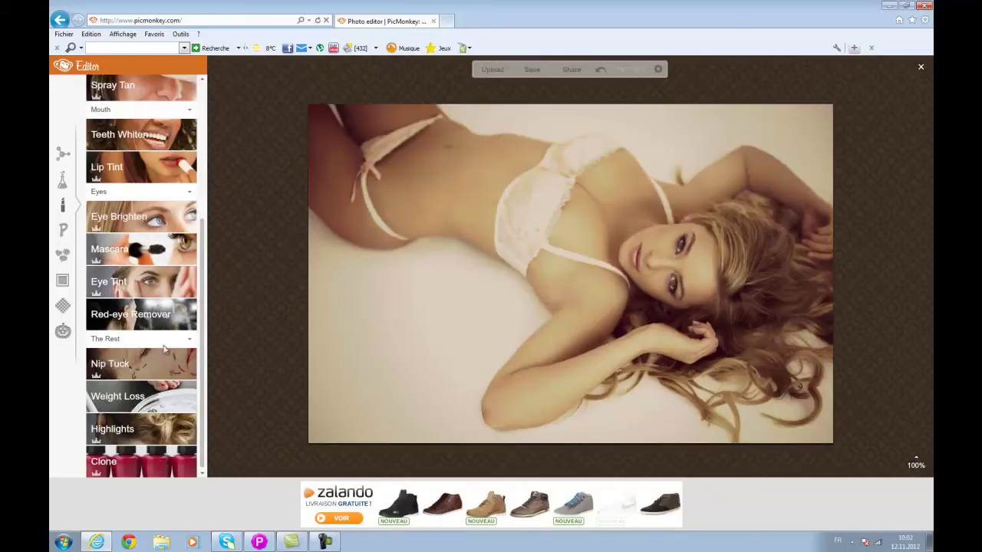
{"action": "left_click_drag", "start_coordinate": [204, 234], "coordinate": [231, 65]}
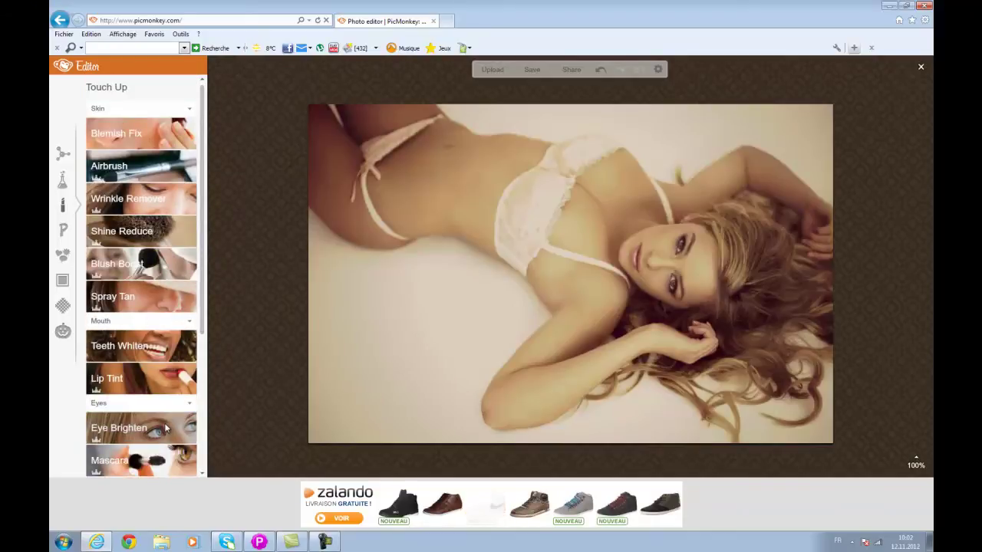
Try Spray Tan on the model's face with a smaller brush and lower intensity, and cancel it.
{"action": "left_click", "coordinate": [153, 296]}
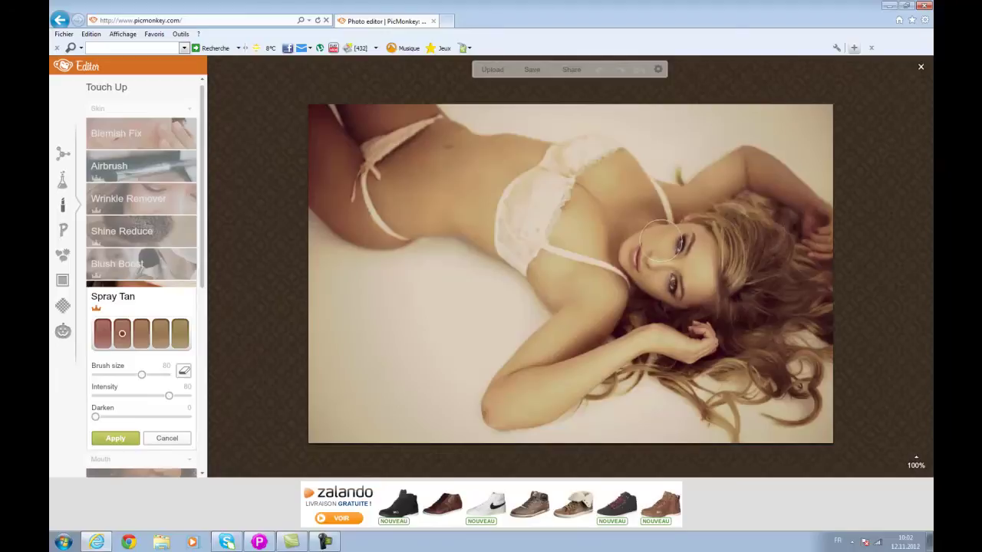
{"action": "mouse_move", "coordinate": [141, 374]}
{"action": "left_mouse_down"}
{"action": "mouse_move", "coordinate": [131, 374]}
{"action": "mouse_move", "coordinate": [161, 399]}
{"action": "left_mouse_up"}
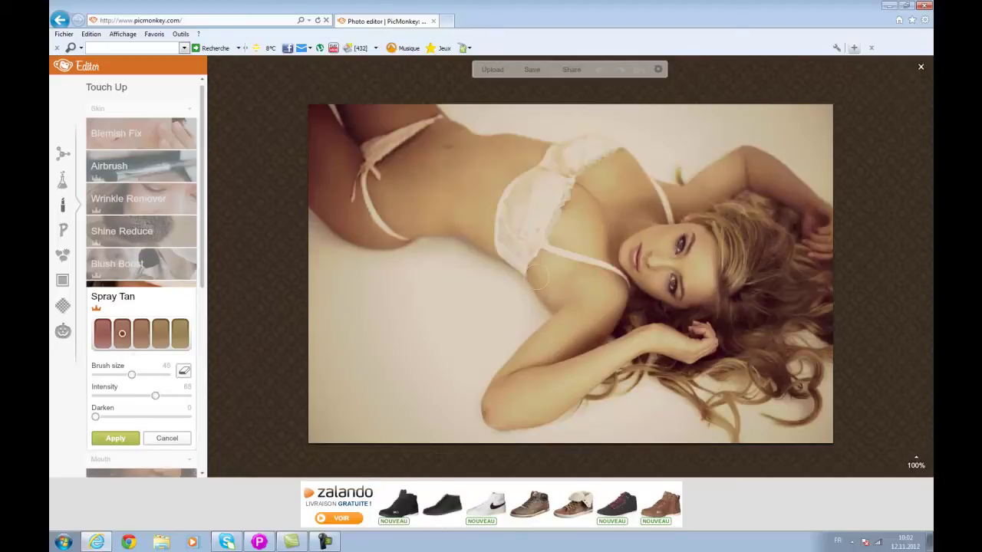
{"action": "left_click_drag", "start_coordinate": [672, 242], "coordinate": [650, 237]}
{"action": "left_click_drag", "start_coordinate": [657, 279], "coordinate": [654, 291]}
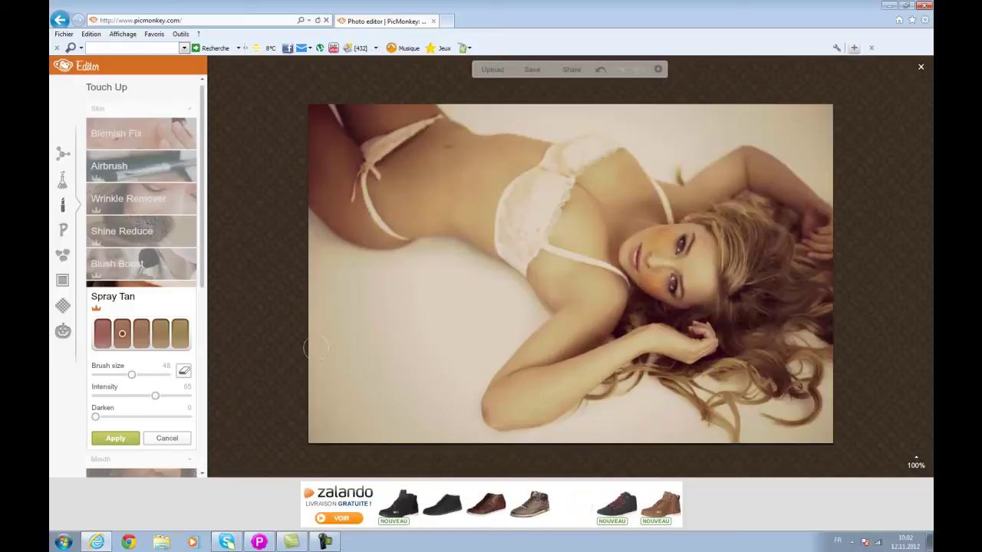
{"action": "left_click", "coordinate": [167, 437]}
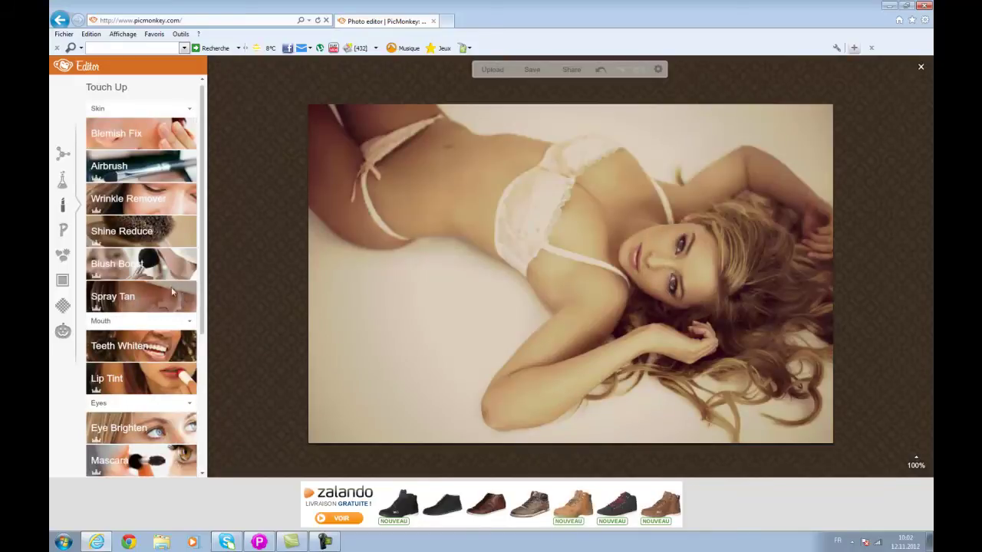
View the Shine Reduce and Airbrush settings in the Skin group, cancelling each without painting on the photo.
{"action": "left_click", "coordinate": [128, 197]}
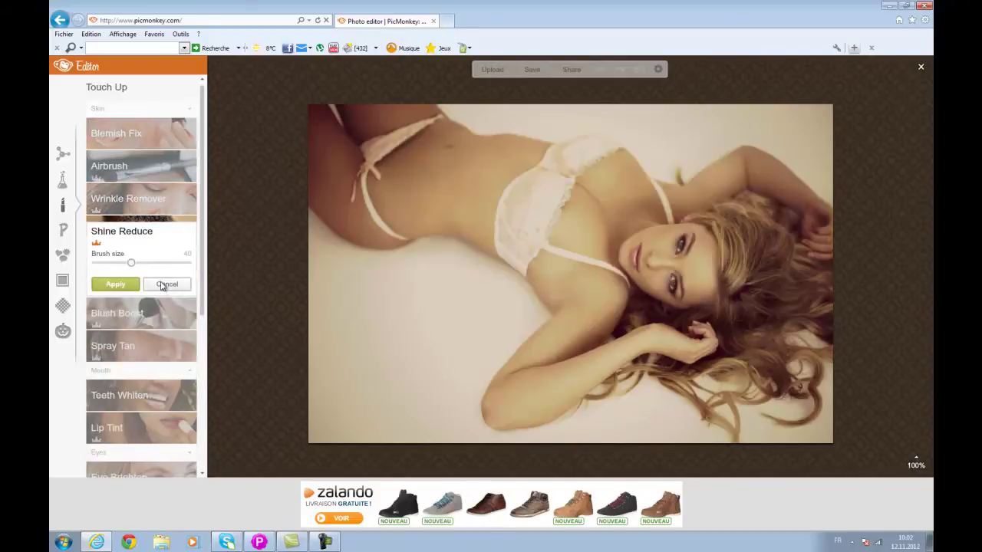
{"action": "left_click", "coordinate": [164, 284]}
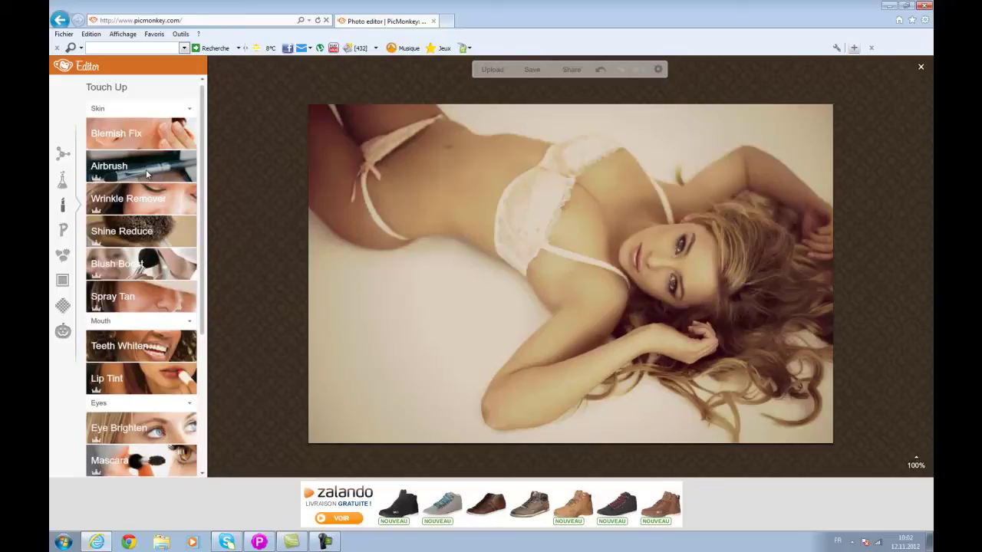
{"action": "left_click", "coordinate": [145, 170]}
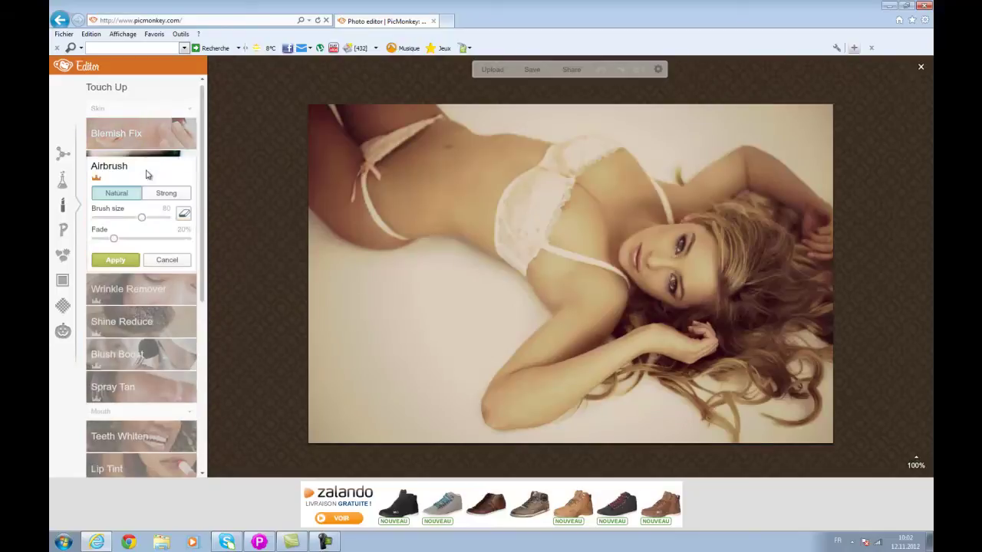
{"action": "left_click", "coordinate": [168, 260]}
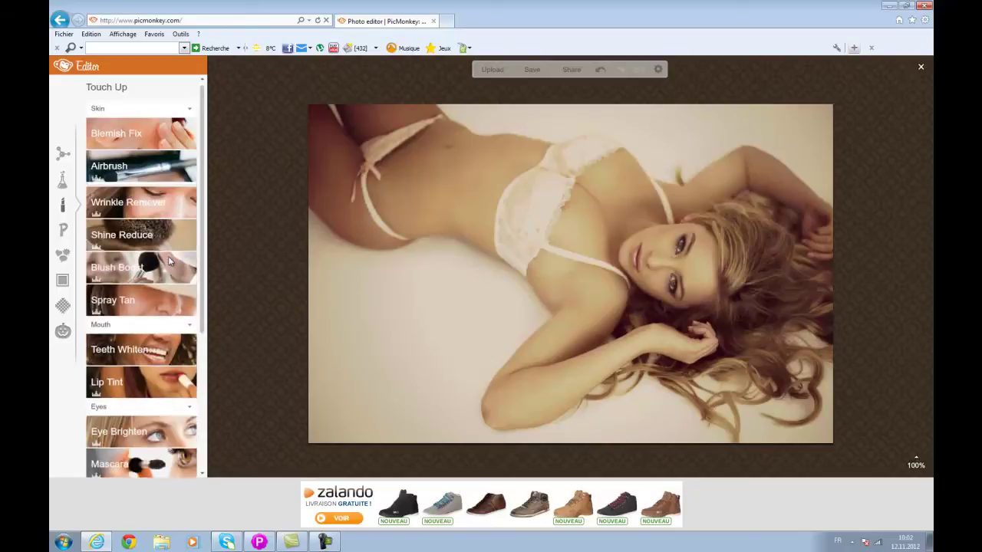
{"action": "left_click", "coordinate": [145, 178]}
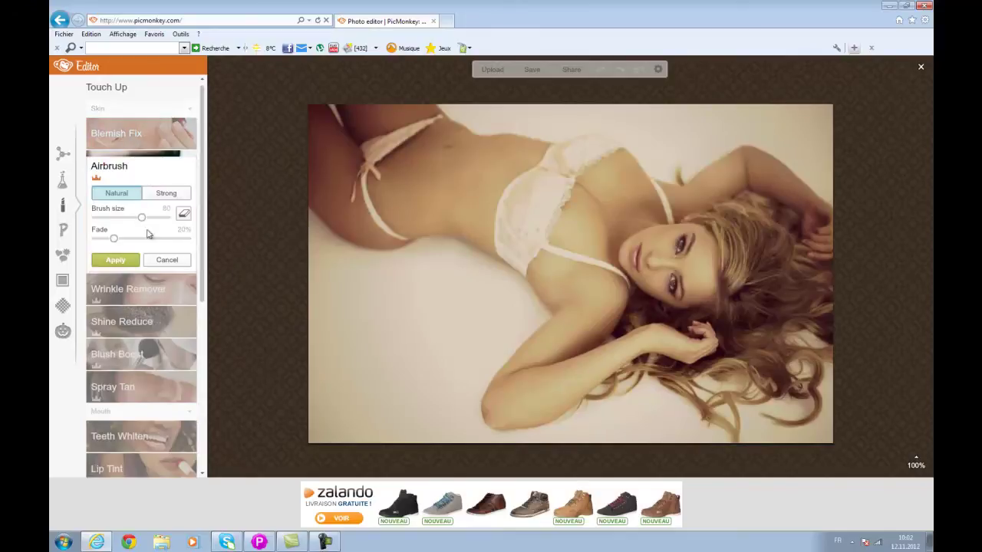
{"action": "left_click", "coordinate": [167, 260]}
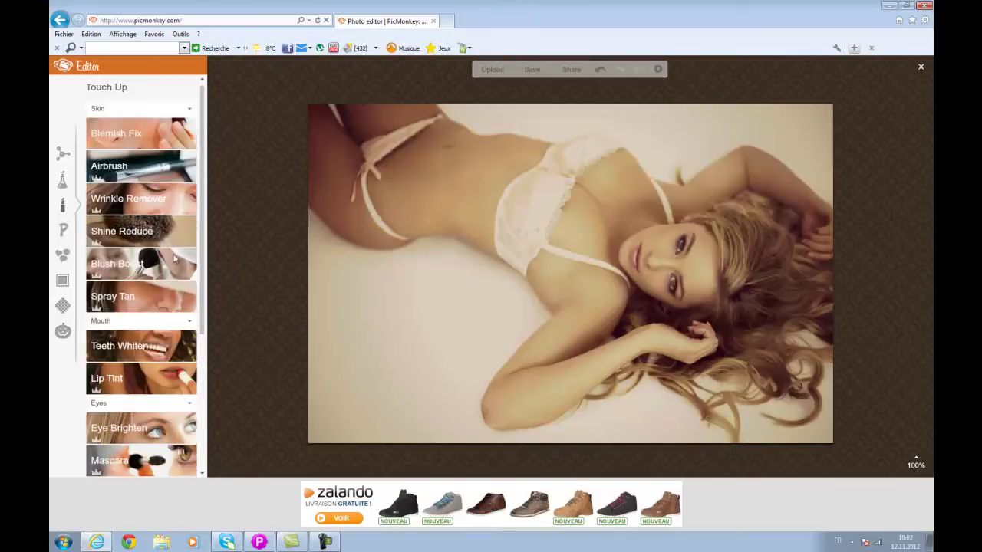
View the Blemish Fix and Teeth Whiten settings, cancelling each without painting on the photo.
{"action": "left_click", "coordinate": [148, 137]}
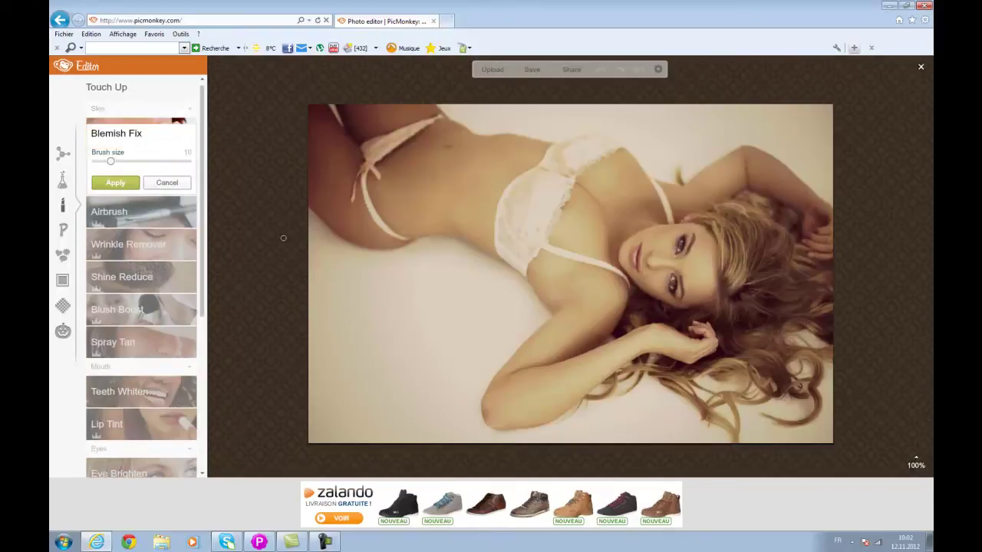
{"action": "left_click", "coordinate": [161, 186]}
{"action": "scroll", "coordinate": [177, 164], "scroll_direction": "down", "scroll_amount": 4}
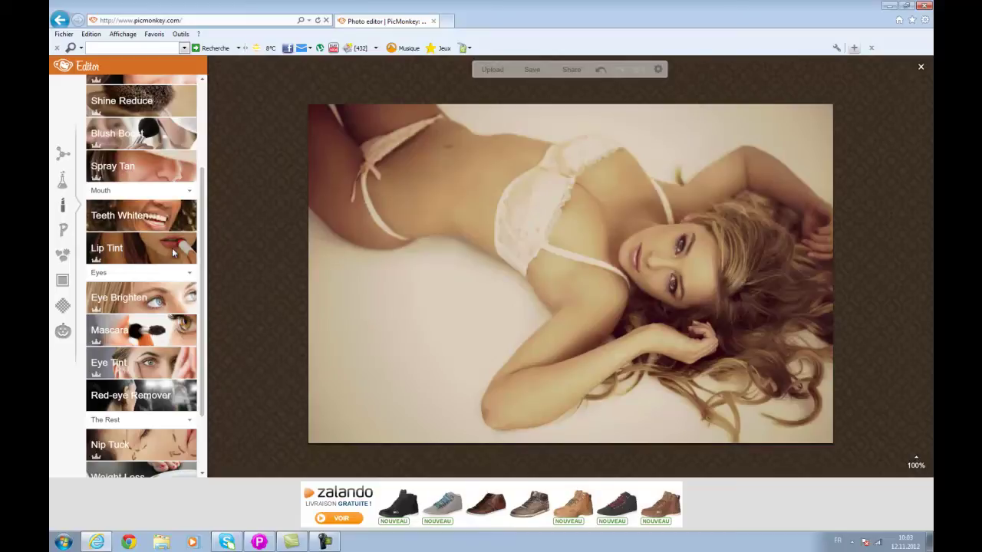
{"action": "left_click", "coordinate": [148, 215]}
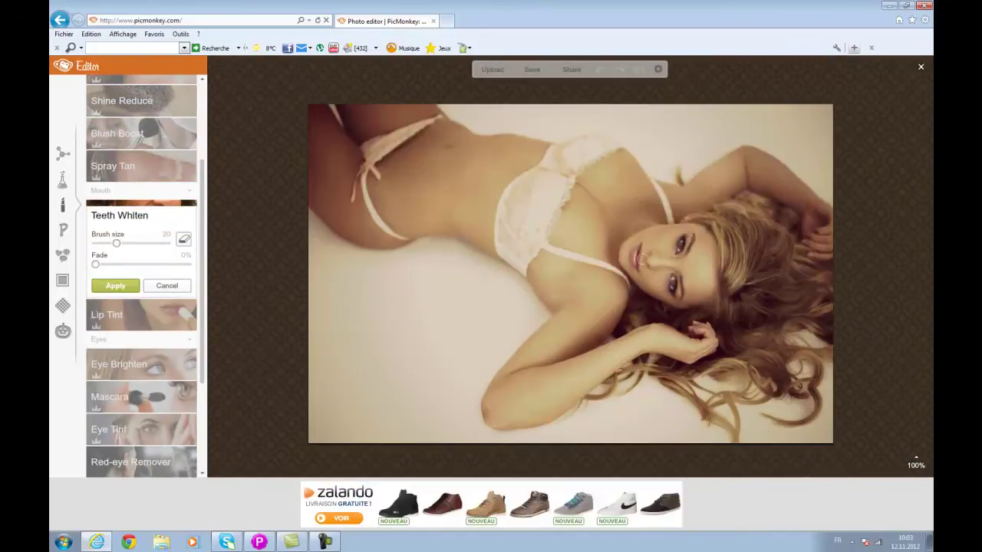
{"action": "left_click", "coordinate": [166, 285]}
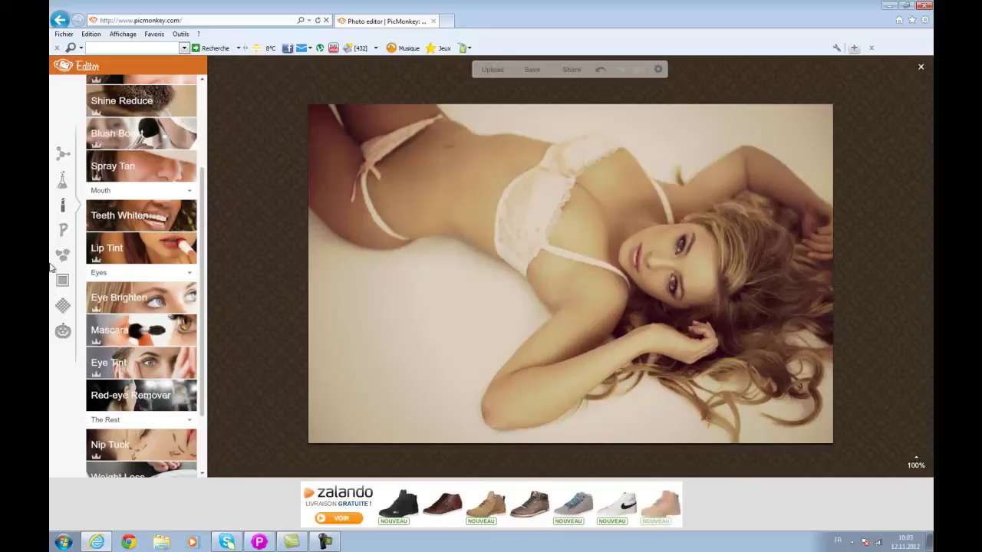
Start Lip Tint, look through its brown and red palettes, and pick turquoise as a custom colour.
{"action": "left_click", "coordinate": [132, 253]}
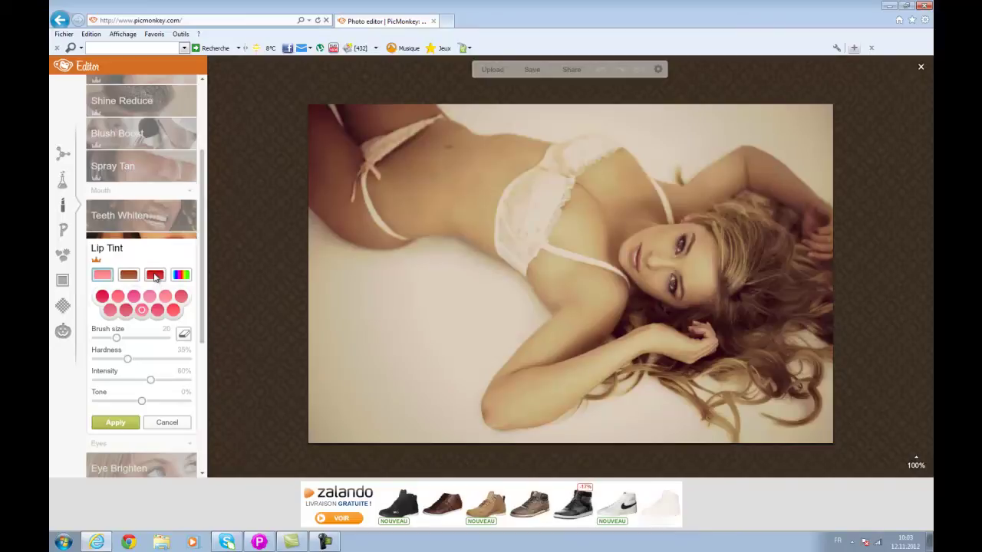
{"action": "left_click", "coordinate": [135, 277]}
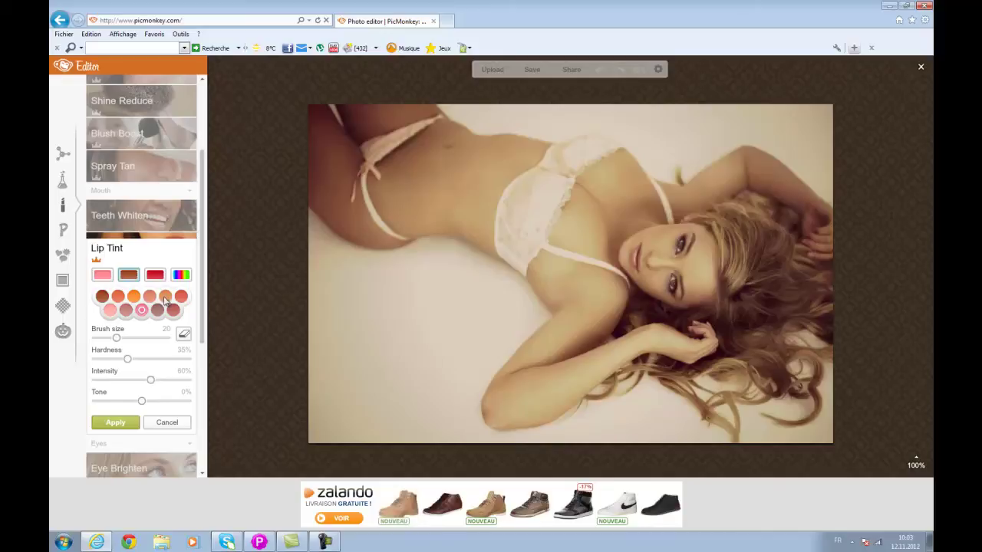
{"action": "left_click", "coordinate": [158, 279]}
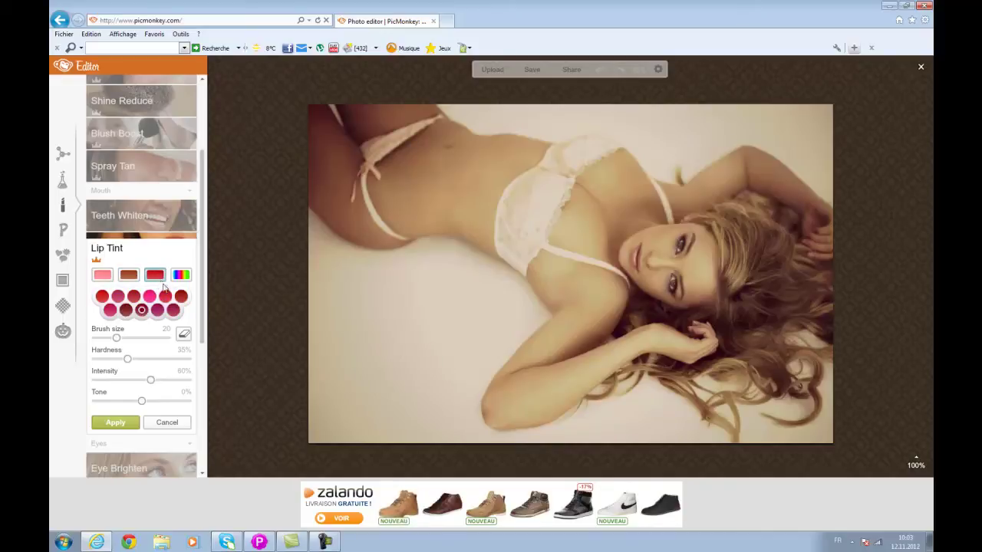
{"action": "left_click", "coordinate": [177, 283]}
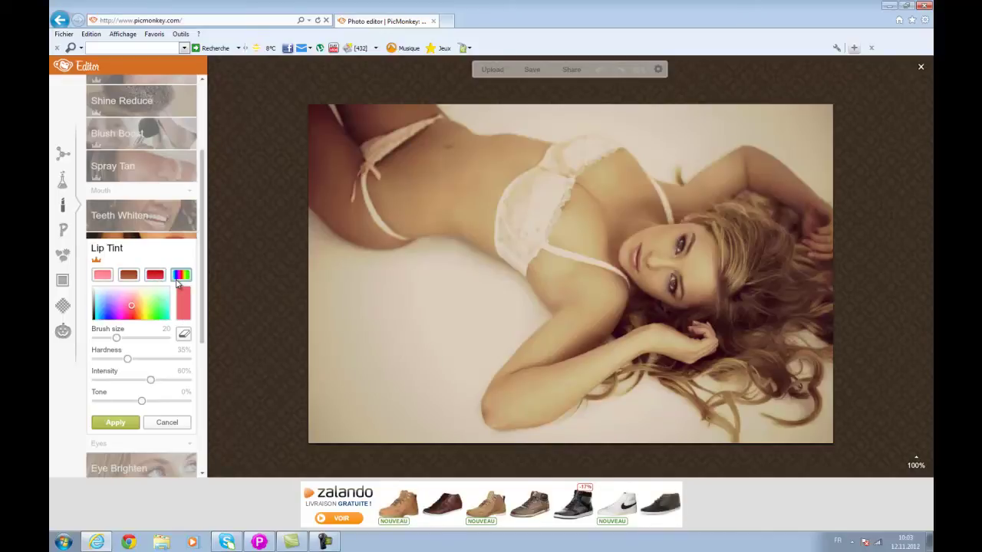
{"action": "left_click_drag", "start_coordinate": [133, 306], "coordinate": [168, 310]}
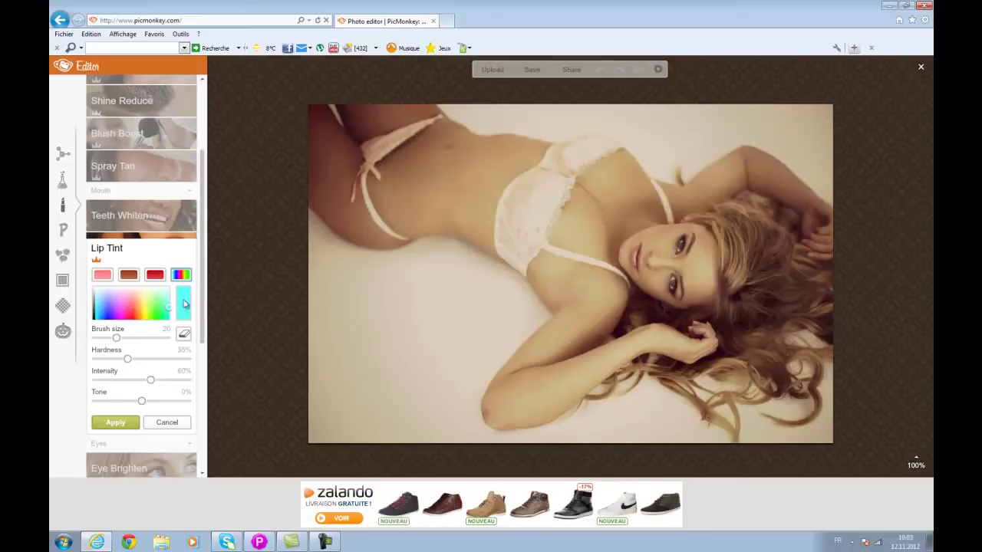
Reduce the Lip Tint brush size to 7 and paint the model's lips turquoise.
{"action": "left_click_drag", "start_coordinate": [115, 338], "coordinate": [112, 337]}
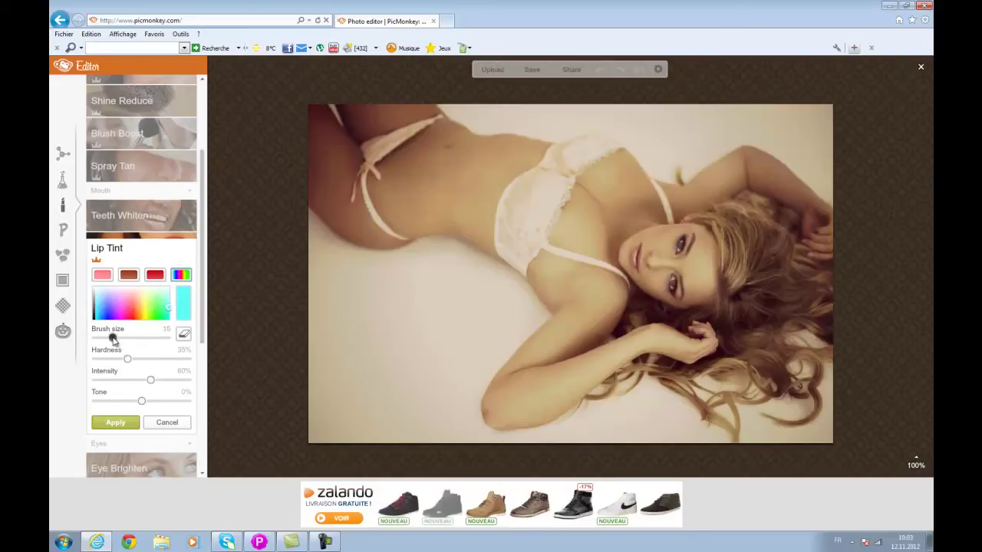
{"action": "scroll", "coordinate": [638, 276], "scroll_direction": "up", "scroll_amount": 10}
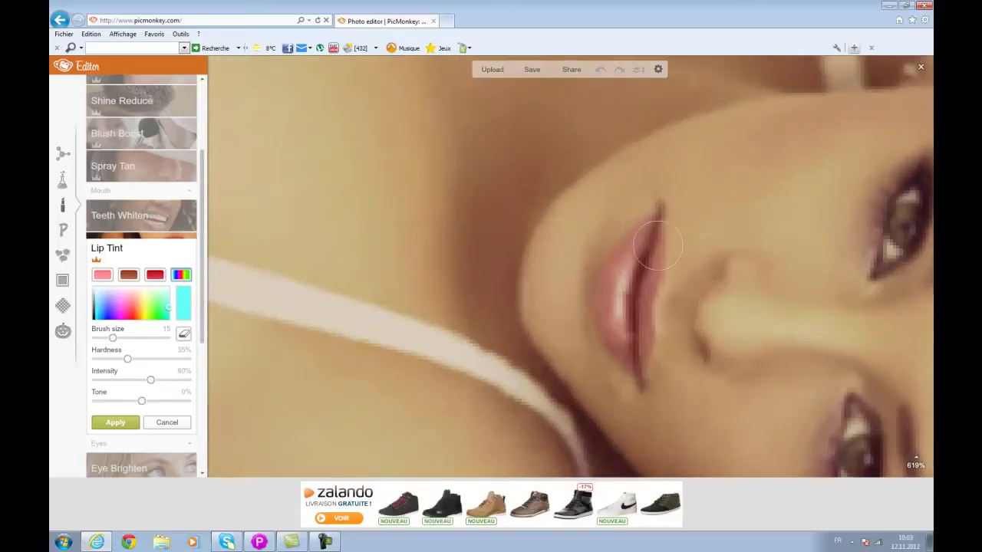
{"action": "left_click_drag", "start_coordinate": [112, 337], "coordinate": [105, 337]}
{"action": "mouse_move", "coordinate": [621, 268]}
{"action": "left_mouse_down"}
{"action": "mouse_move", "coordinate": [645, 233]}
{"action": "mouse_move", "coordinate": [602, 288]}
{"action": "mouse_move", "coordinate": [602, 320]}
{"action": "mouse_move", "coordinate": [631, 362]}
{"action": "mouse_move", "coordinate": [605, 334]}
{"action": "mouse_move", "coordinate": [607, 301]}
{"action": "mouse_move", "coordinate": [622, 287]}
{"action": "mouse_move", "coordinate": [632, 330]}
{"action": "mouse_move", "coordinate": [638, 305]}
{"action": "mouse_move", "coordinate": [638, 366]}
{"action": "mouse_move", "coordinate": [650, 245]}
{"action": "mouse_move", "coordinate": [641, 275]}
{"action": "mouse_move", "coordinate": [657, 228]}
{"action": "left_mouse_up"}
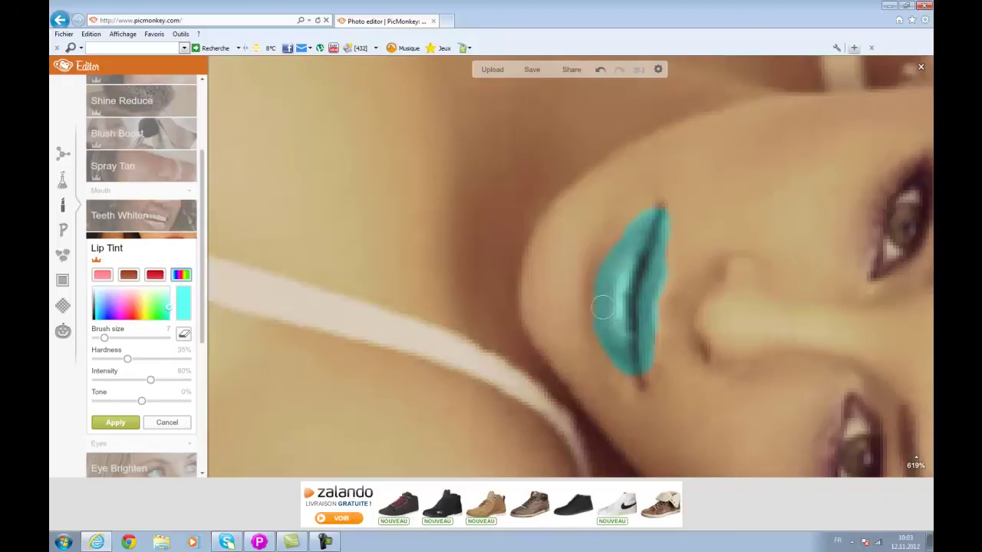
{"action": "scroll", "coordinate": [480, 268], "scroll_direction": "down", "scroll_amount": 5}
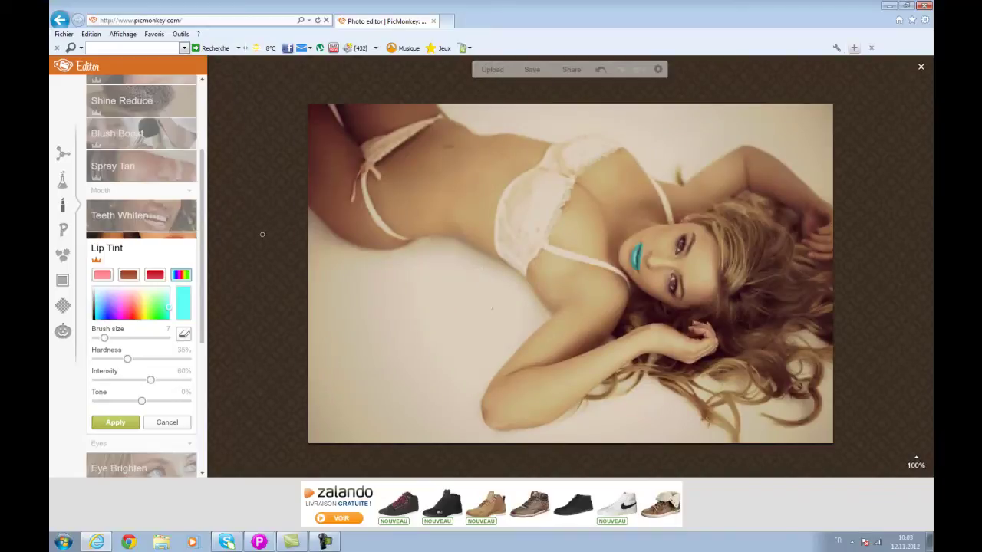
Try Lip Tint with intensity 42% and tone 100%, lower the tone to 22%, and cancel the effect.
{"action": "left_click_drag", "start_coordinate": [151, 381], "coordinate": [134, 388]}
{"action": "left_click_drag", "start_coordinate": [145, 405], "coordinate": [250, 404]}
{"action": "scroll", "coordinate": [619, 239], "scroll_direction": "up", "scroll_amount": 8}
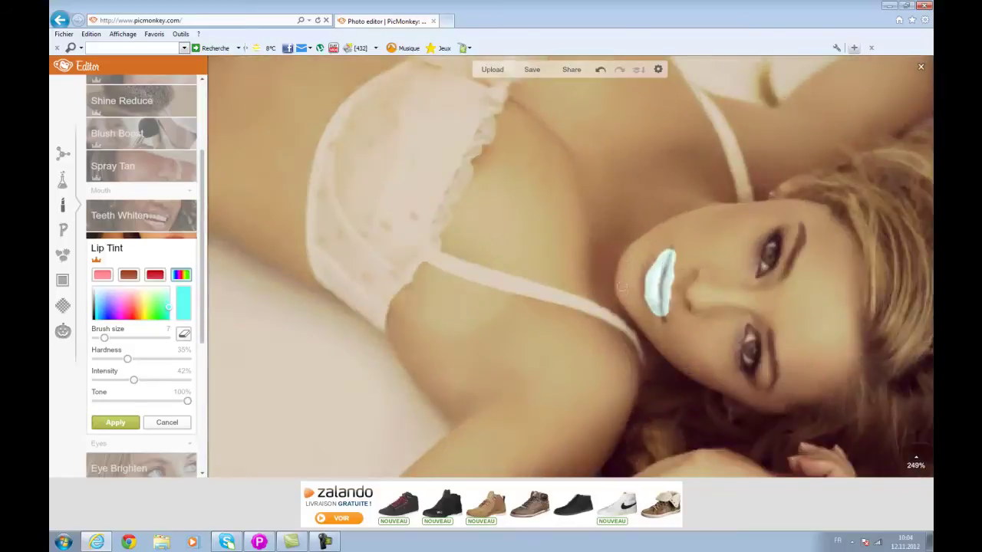
{"action": "scroll", "coordinate": [529, 333], "scroll_direction": "down", "scroll_amount": 5}
{"action": "scroll", "coordinate": [231, 355], "scroll_direction": "down", "scroll_amount": 4}
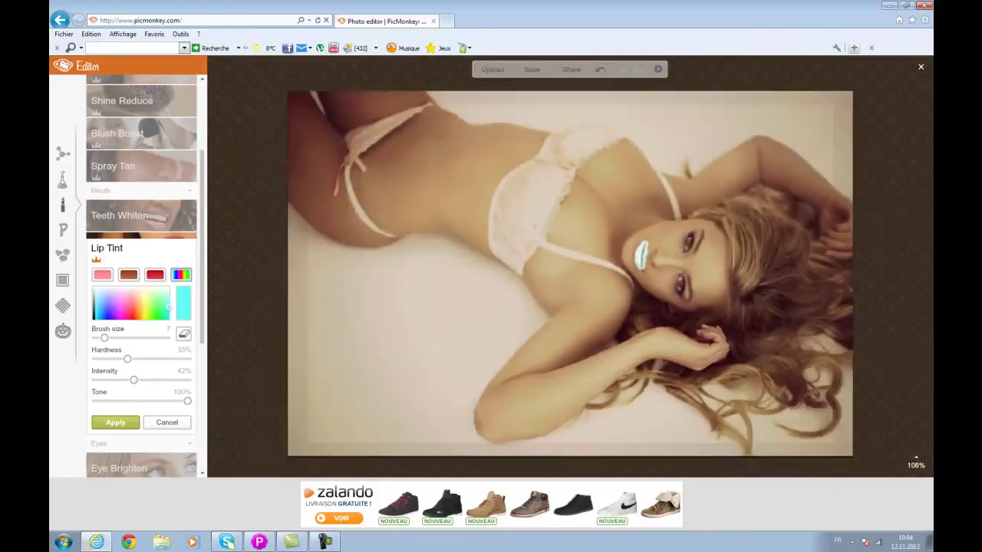
{"action": "left_click_drag", "start_coordinate": [184, 407], "coordinate": [148, 410]}
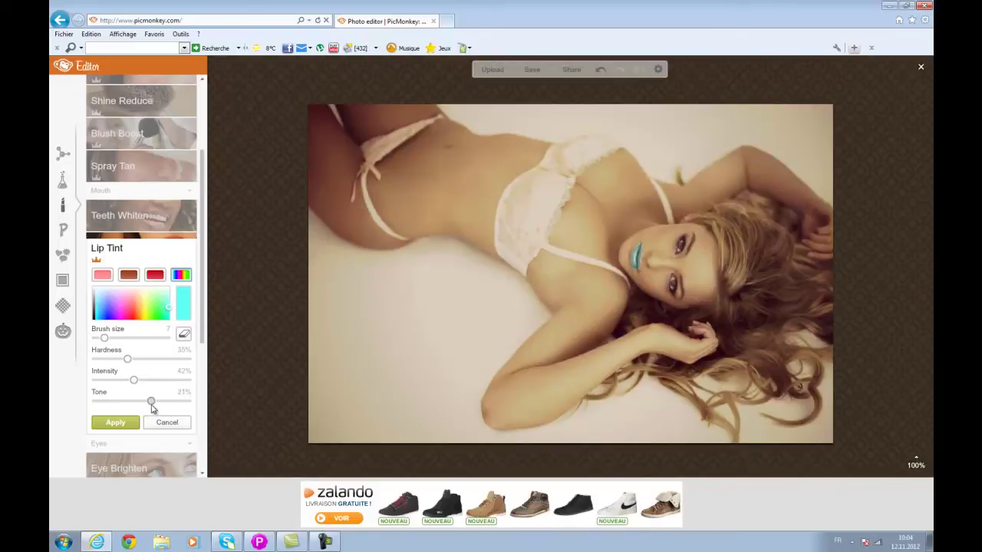
{"action": "mouse_move", "coordinate": [154, 408]}
{"action": "left_mouse_down"}
{"action": "mouse_move", "coordinate": [140, 407]}
{"action": "mouse_move", "coordinate": [151, 406]}
{"action": "left_mouse_up"}
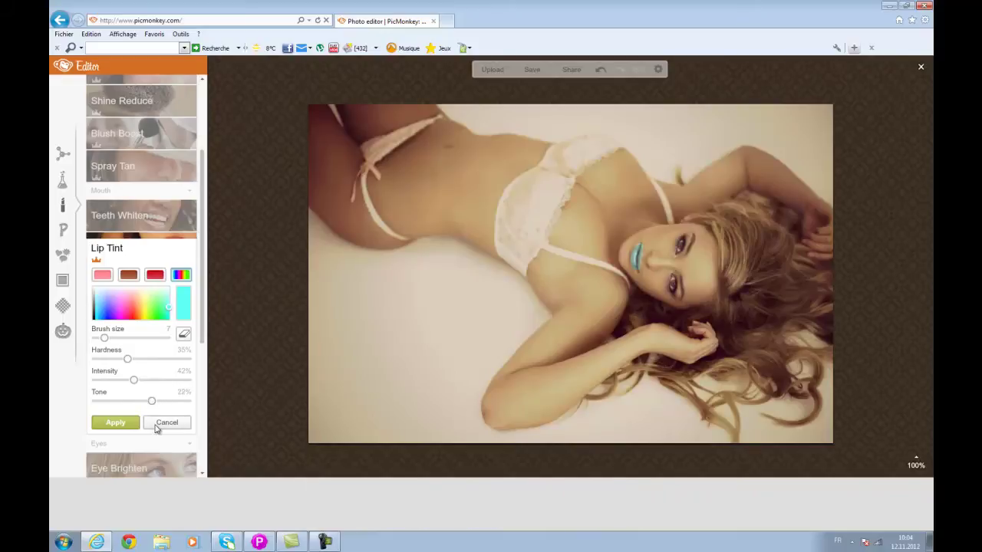
{"action": "left_click", "coordinate": [159, 422]}
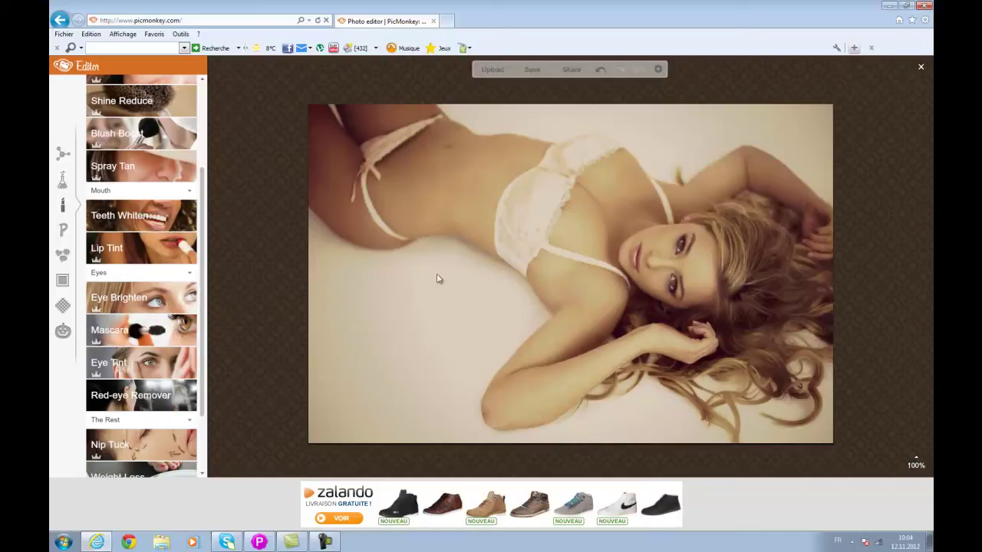
View the Eye Brighten settings and cancel the tool.
{"action": "left_click", "coordinate": [162, 299]}
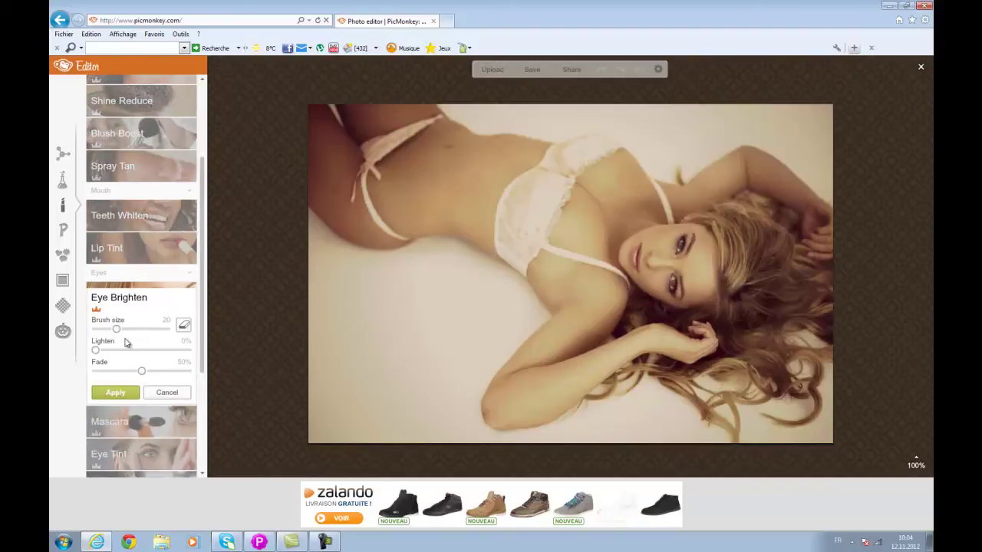
{"action": "left_click", "coordinate": [170, 394]}
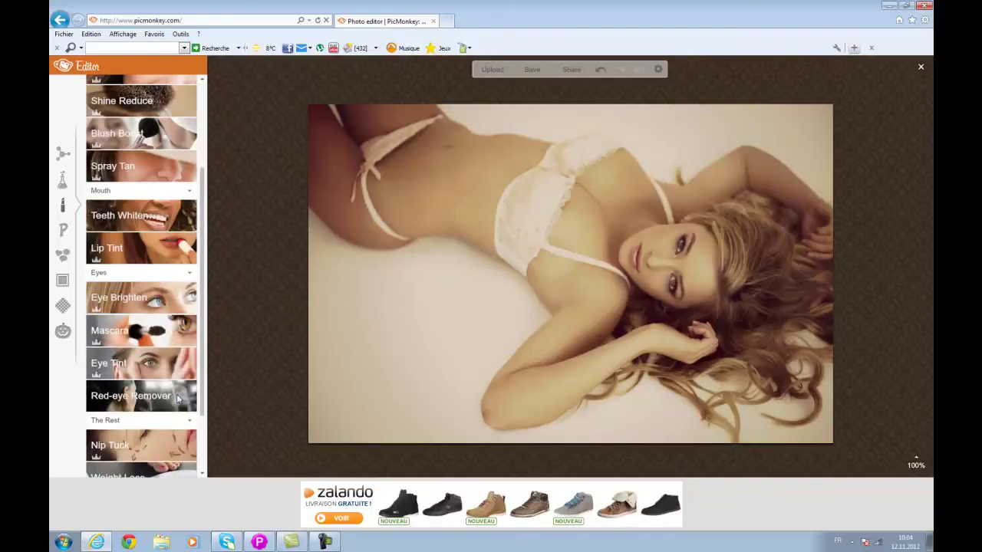
Start Eye Tint, set the brush size to 12, and tint the iris of the model's upper eye blue.
{"action": "left_click", "coordinate": [152, 360]}
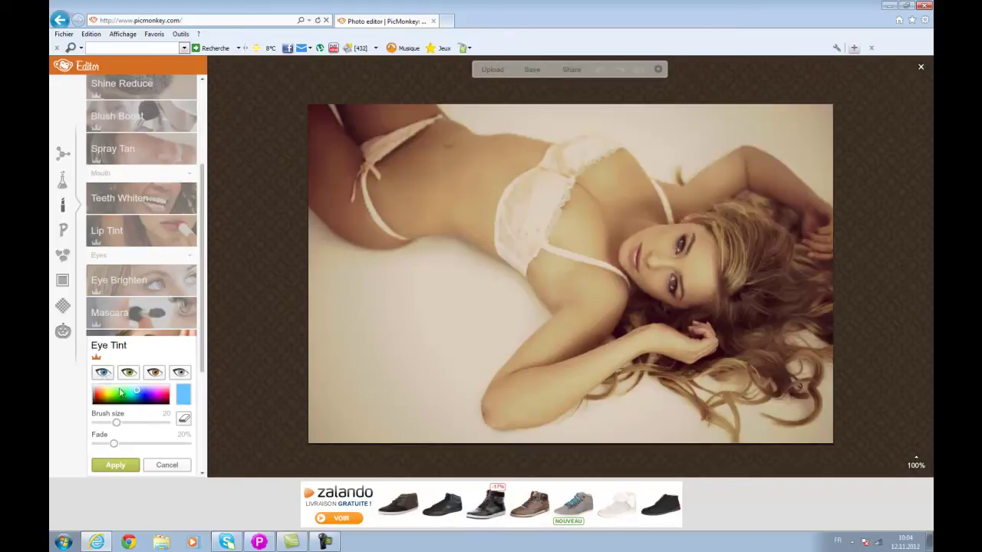
{"action": "scroll", "coordinate": [727, 239], "scroll_direction": "up", "scroll_amount": 6}
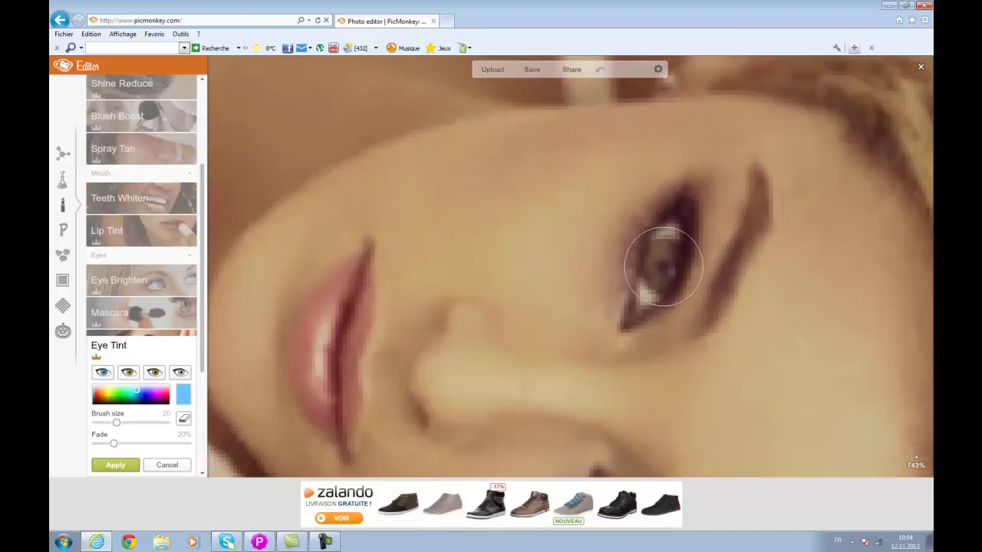
{"action": "left_click_drag", "start_coordinate": [116, 424], "coordinate": [106, 428]}
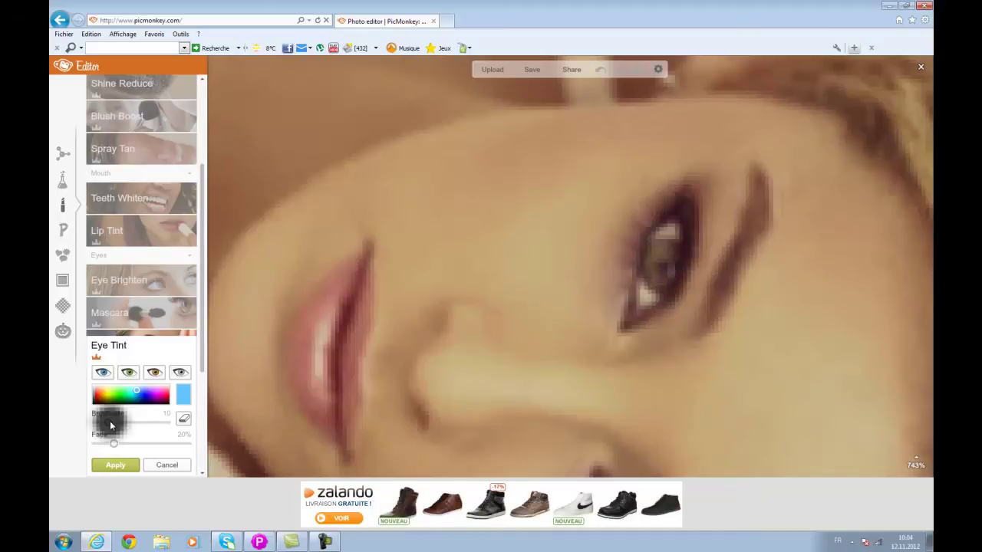
{"action": "left_click_drag", "start_coordinate": [110, 426], "coordinate": [113, 426]}
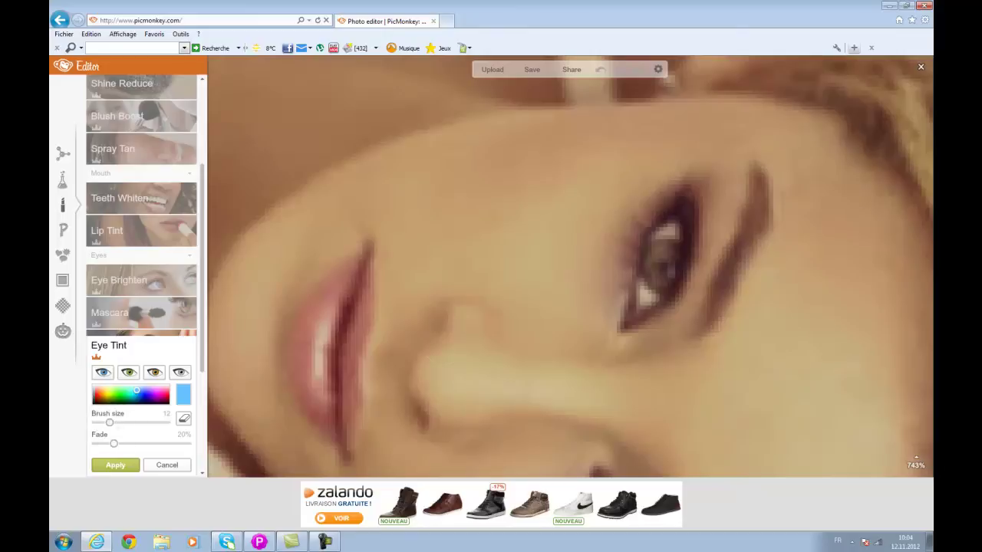
{"action": "left_click", "coordinate": [664, 263]}
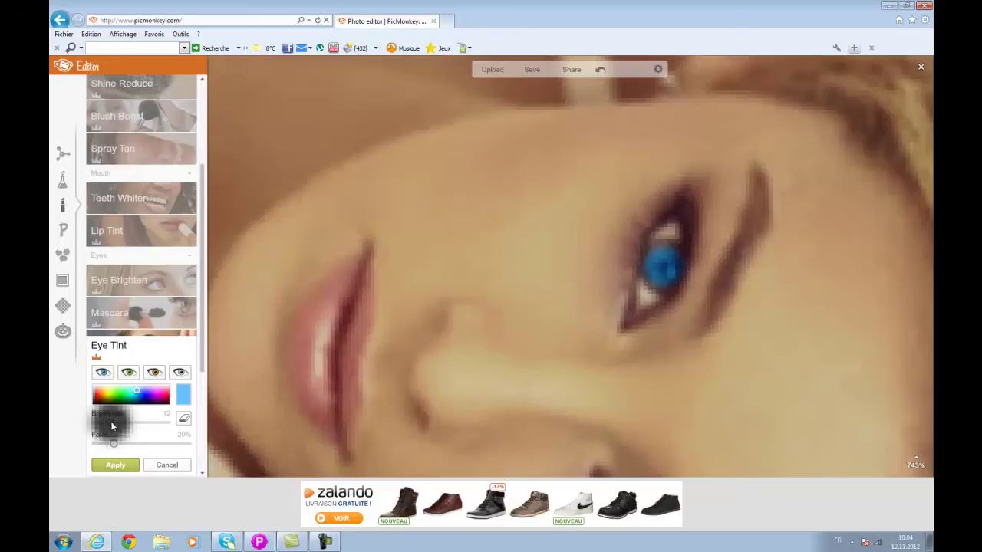
Increase the Eye Tint brush size to 14 and tint the iris of the model's lower eye blue.
{"action": "left_click_drag", "start_coordinate": [112, 426], "coordinate": [112, 425]}
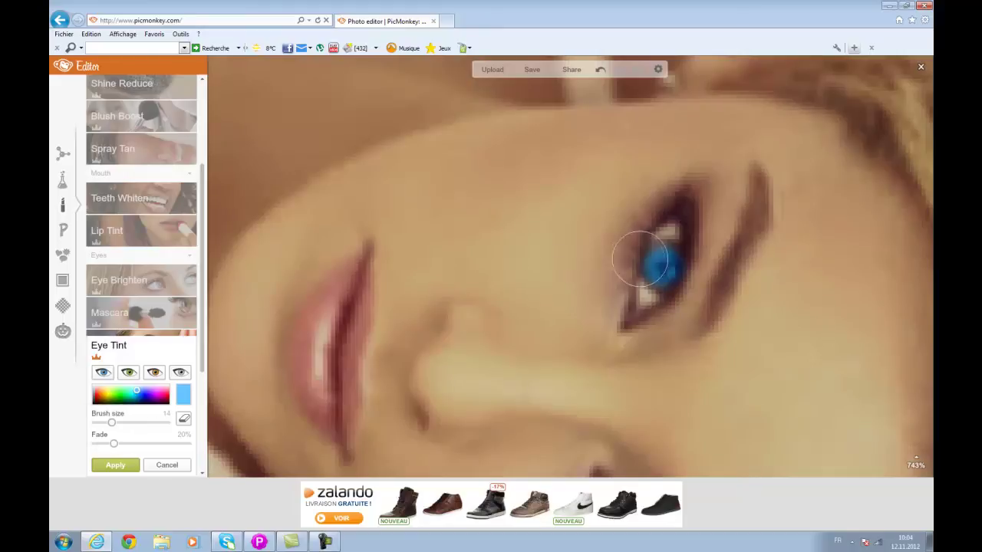
{"action": "scroll", "coordinate": [658, 264], "scroll_direction": "down", "scroll_amount": 3}
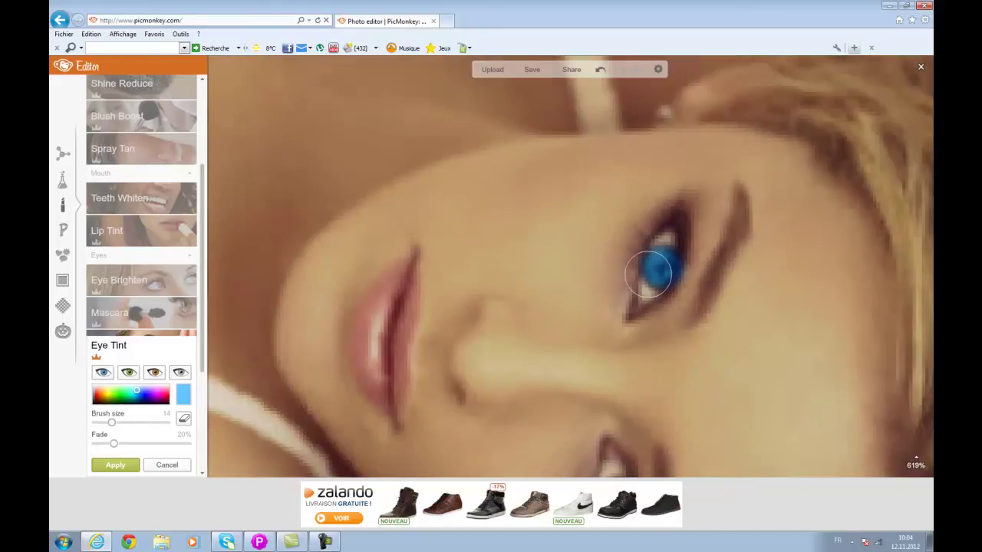
{"action": "scroll", "coordinate": [613, 407], "scroll_direction": "up", "scroll_amount": 3}
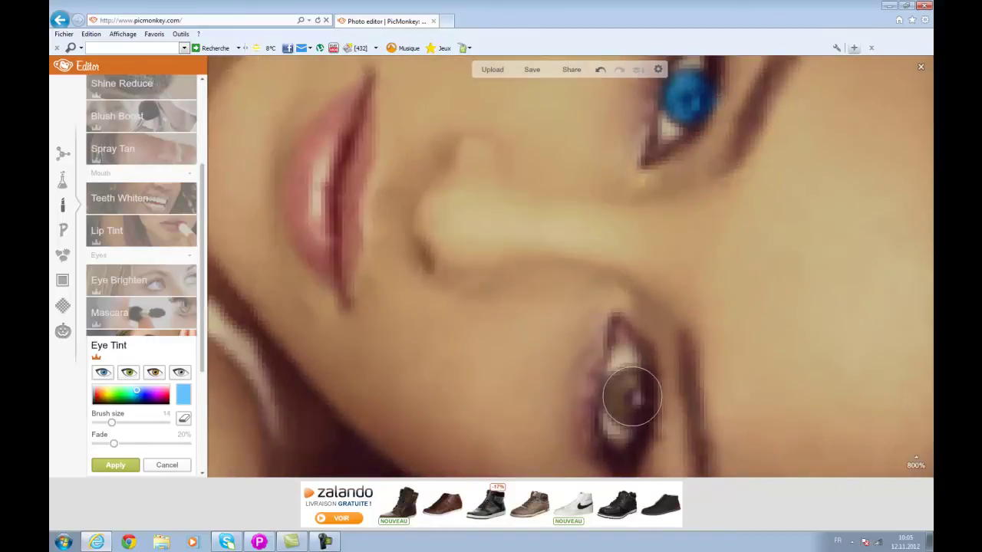
{"action": "left_click", "coordinate": [627, 396]}
{"action": "scroll", "coordinate": [627, 396], "scroll_direction": "down", "scroll_amount": 8}
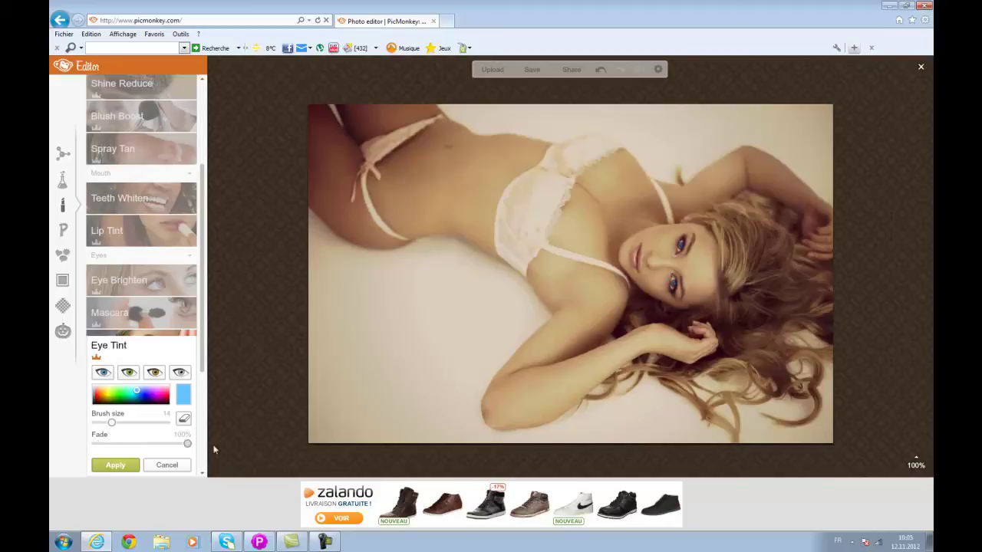
Try lowering the Eye Tint fade to 43%, and cancel the eye tint.
{"action": "left_click_drag", "start_coordinate": [187, 446], "coordinate": [153, 445]}
{"action": "left_click", "coordinate": [167, 465]}
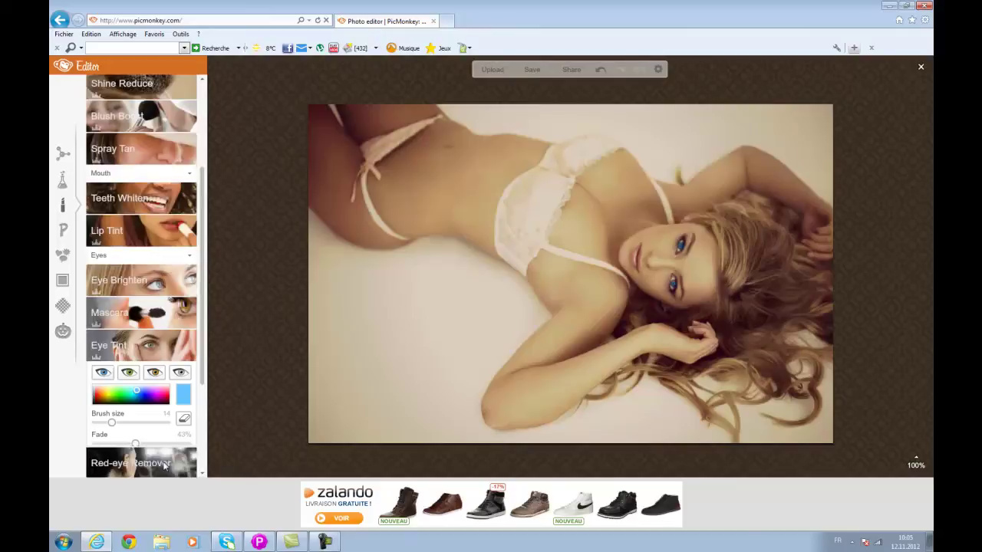
View the Eye Brighten brush size, lighten and fade settings, and cancel the tool.
{"action": "scroll", "coordinate": [164, 270], "scroll_direction": "down", "scroll_amount": 1}
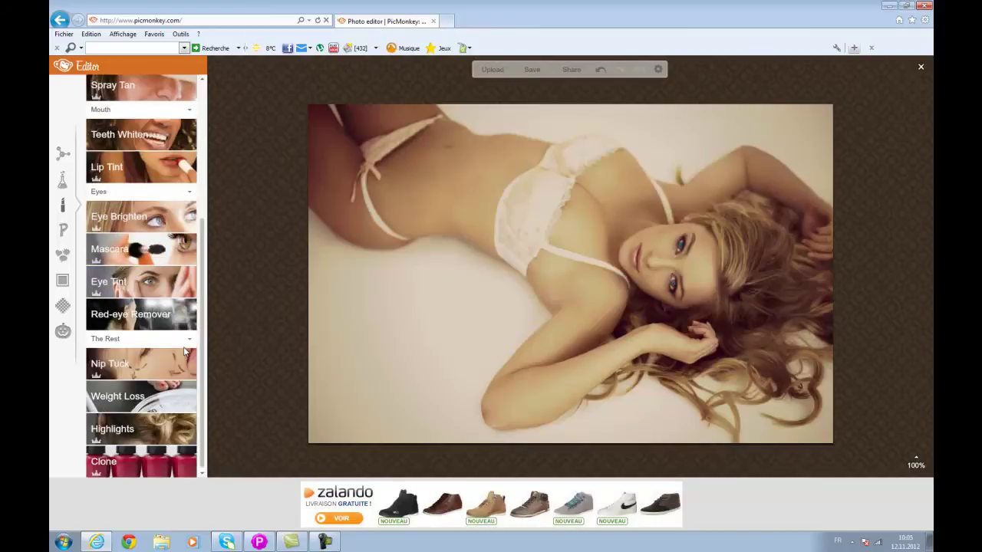
{"action": "left_click", "coordinate": [160, 216]}
{"action": "left_click", "coordinate": [119, 248]}
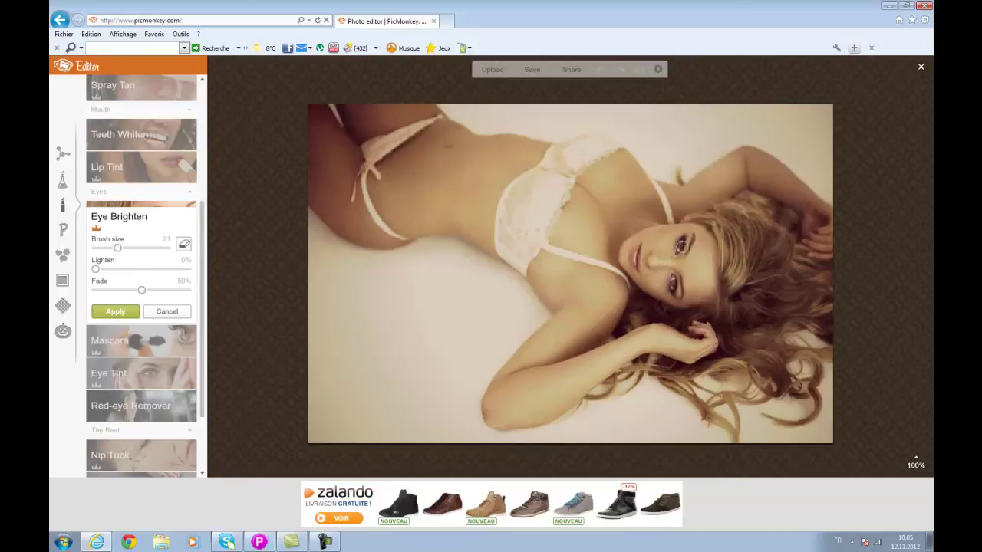
{"action": "left_click", "coordinate": [184, 312]}
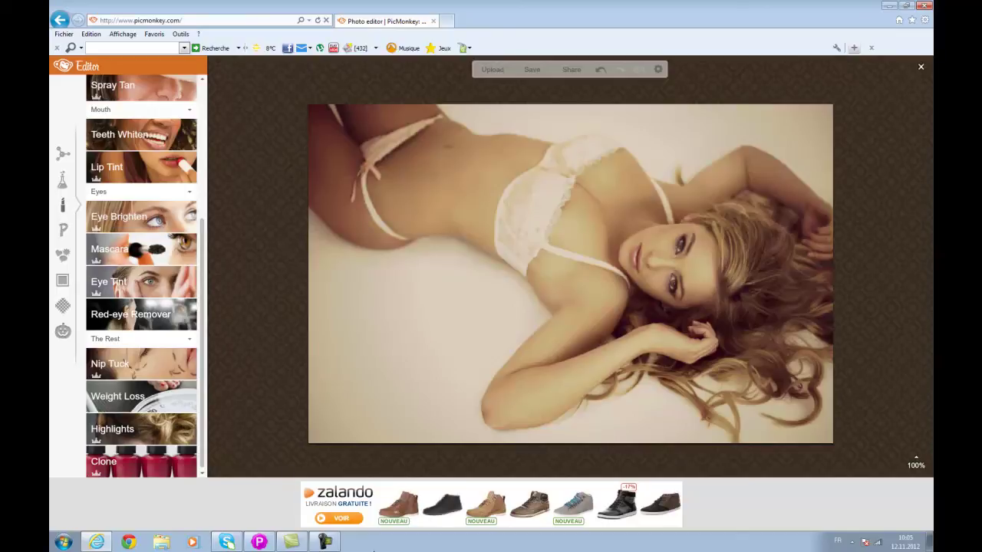
{"action": "left_click", "coordinate": [323, 545]}
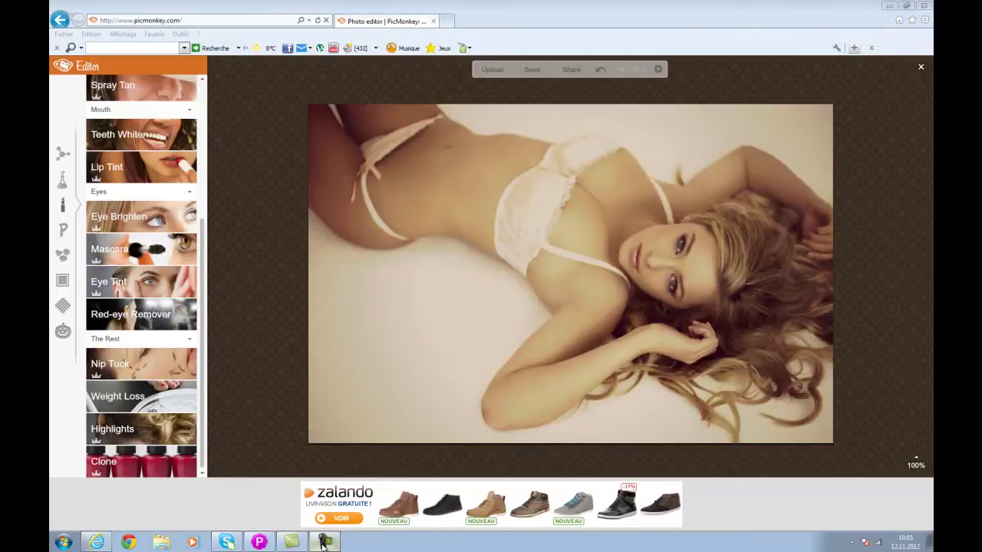
{"action": "left_click", "coordinate": [323, 543]}
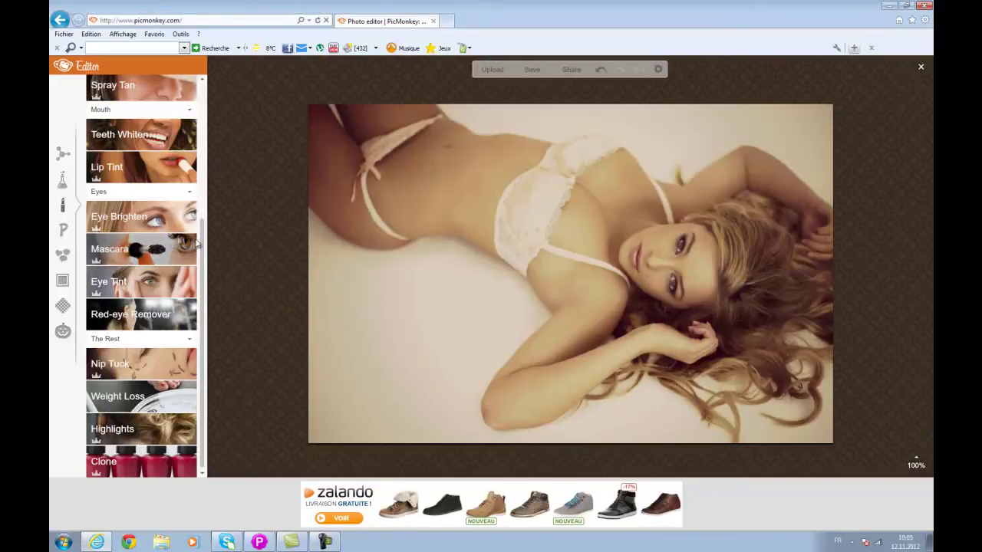
Try the Nip Tuck scalpel brush on the model's waist and chest, and cancel the tool.
{"action": "left_click", "coordinate": [155, 360]}
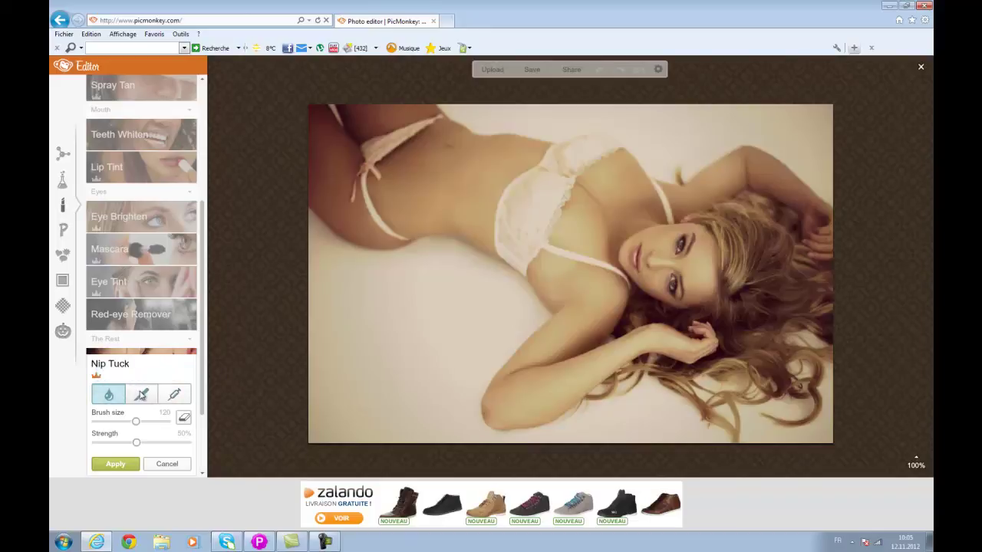
{"action": "left_click", "coordinate": [141, 394]}
{"action": "mouse_move", "coordinate": [455, 168]}
{"action": "left_mouse_down"}
{"action": "mouse_move", "coordinate": [404, 164]}
{"action": "mouse_move", "coordinate": [416, 165]}
{"action": "mouse_move", "coordinate": [404, 188]}
{"action": "mouse_move", "coordinate": [441, 161]}
{"action": "mouse_move", "coordinate": [409, 217]}
{"action": "left_mouse_up"}
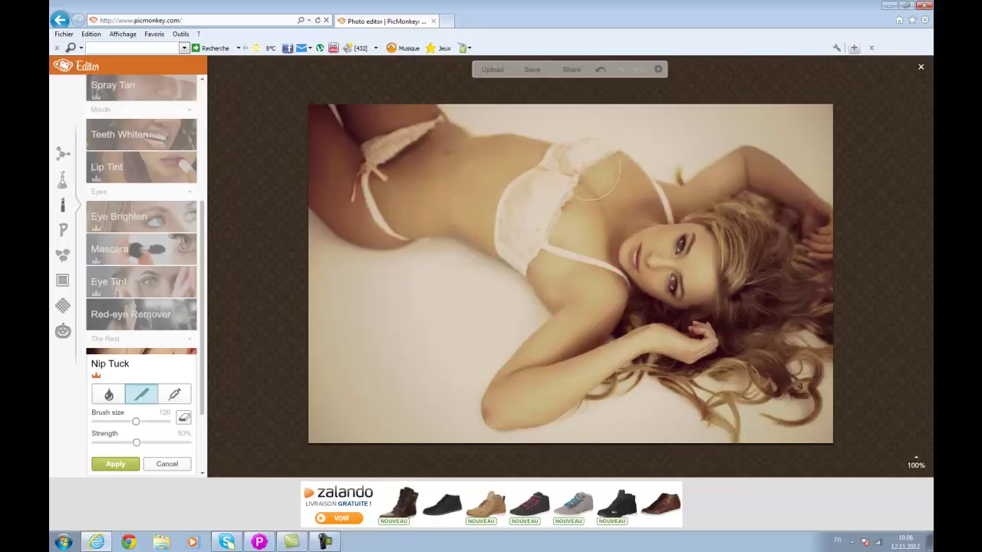
{"action": "mouse_move", "coordinate": [582, 184]}
{"action": "left_mouse_down"}
{"action": "mouse_move", "coordinate": [602, 173]}
{"action": "mouse_move", "coordinate": [560, 188]}
{"action": "mouse_move", "coordinate": [575, 213]}
{"action": "mouse_move", "coordinate": [543, 203]}
{"action": "mouse_move", "coordinate": [588, 226]}
{"action": "mouse_move", "coordinate": [529, 238]}
{"action": "mouse_move", "coordinate": [550, 197]}
{"action": "mouse_move", "coordinate": [577, 206]}
{"action": "mouse_move", "coordinate": [570, 235]}
{"action": "left_mouse_up"}
{"action": "mouse_move", "coordinate": [558, 173]}
{"action": "left_mouse_down"}
{"action": "mouse_move", "coordinate": [615, 186]}
{"action": "mouse_move", "coordinate": [577, 219]}
{"action": "left_mouse_up"}
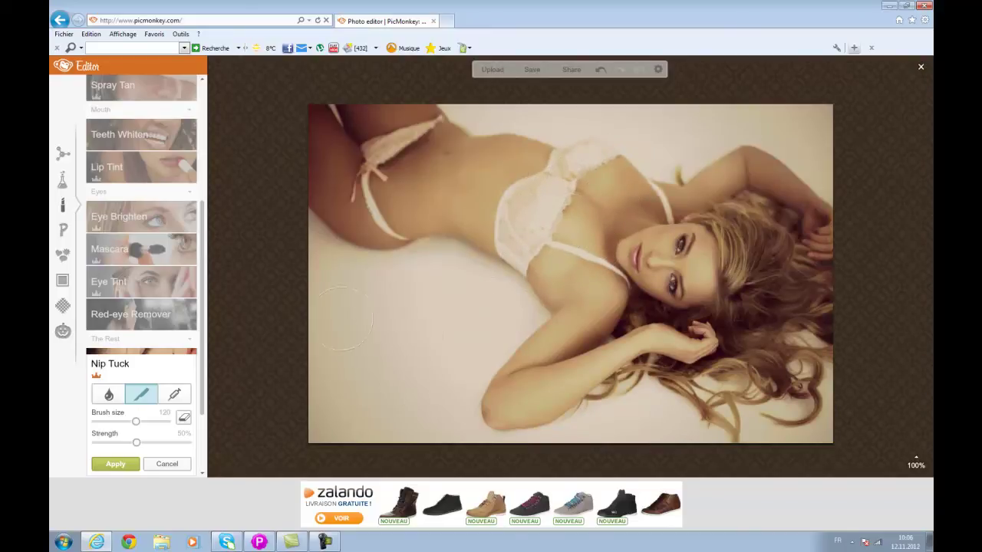
{"action": "left_click", "coordinate": [166, 464]}
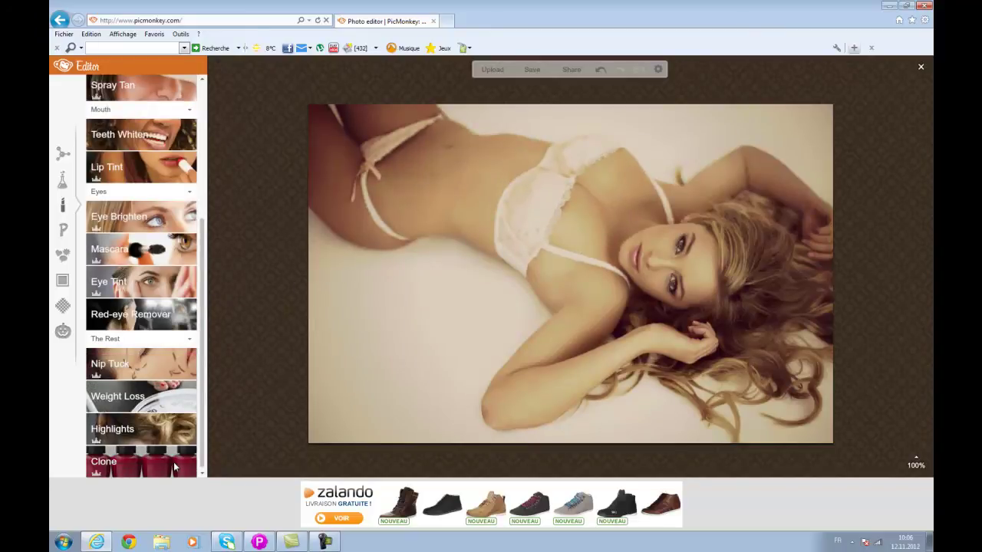
Try Weight Loss with the weight lost at 50% and at 0%, and cancel the effect.
{"action": "left_click", "coordinate": [163, 394]}
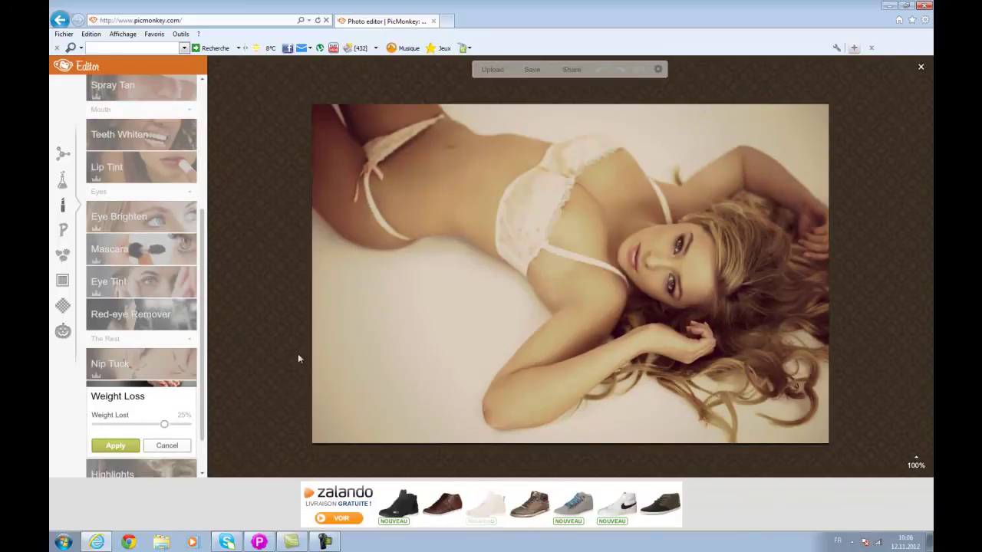
{"action": "left_click_drag", "start_coordinate": [164, 423], "coordinate": [221, 434]}
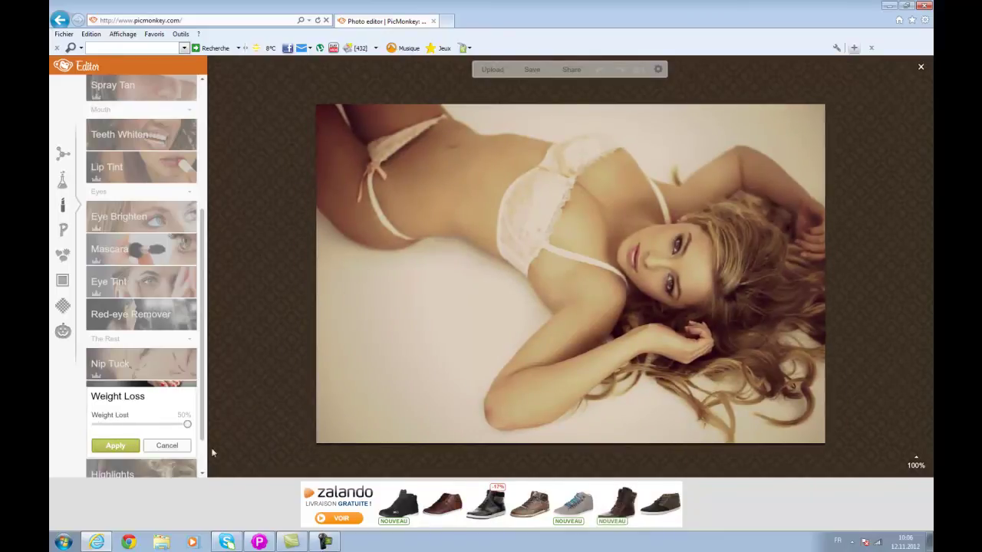
{"action": "left_click_drag", "start_coordinate": [189, 427], "coordinate": [144, 428]}
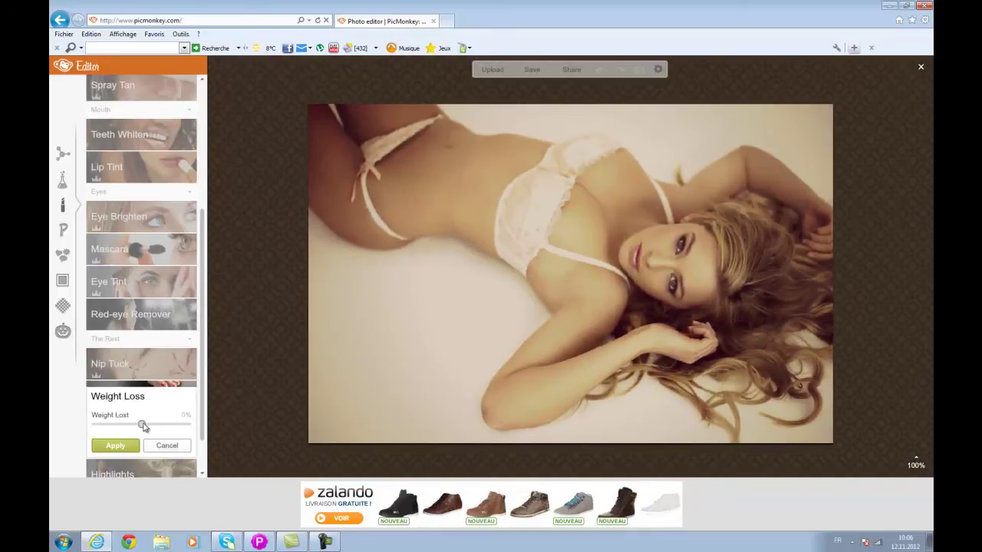
{"action": "left_click", "coordinate": [158, 447]}
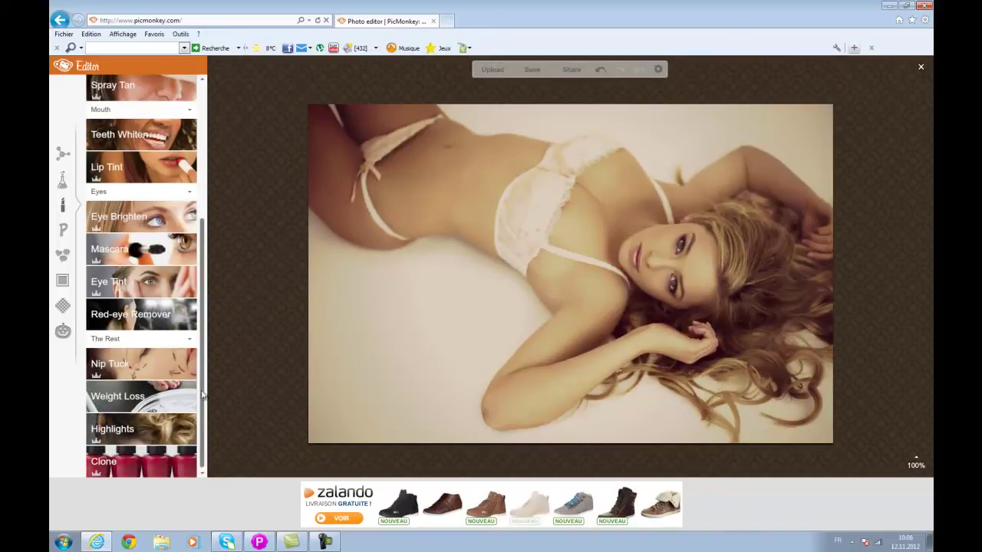
Start the Highlights tool and set the highlight color to teal 499693.
{"action": "left_click", "coordinate": [135, 434]}
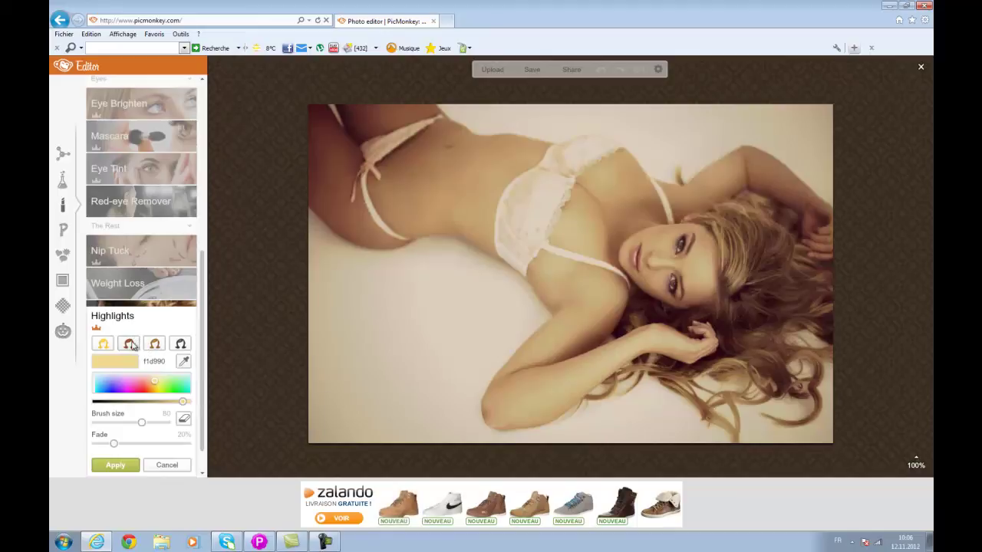
{"action": "left_click", "coordinate": [129, 344]}
{"action": "left_click_drag", "start_coordinate": [150, 383], "coordinate": [97, 383]}
{"action": "left_click", "coordinate": [145, 385]}
{"action": "left_click_drag", "start_coordinate": [156, 388], "coordinate": [193, 387]}
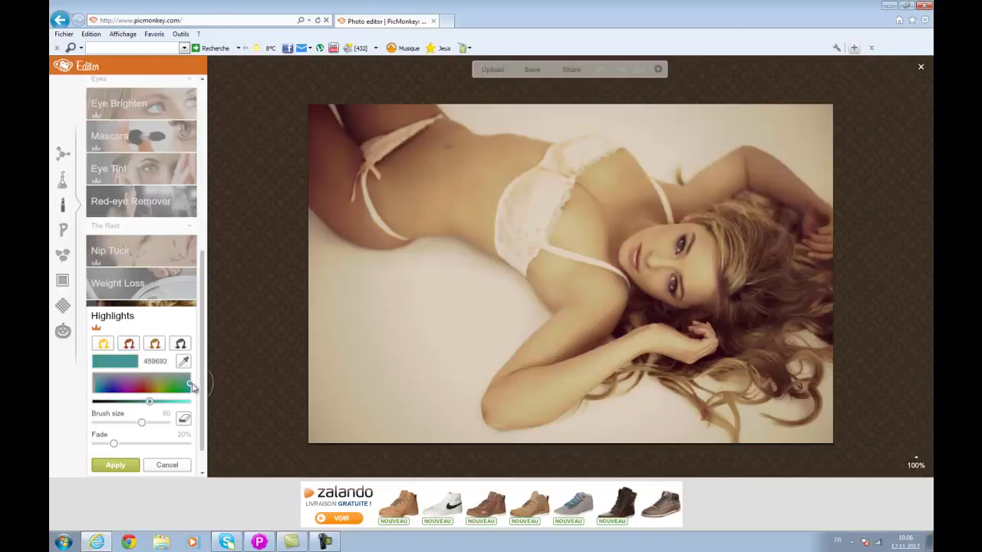
Paint the teal highlights over the model's hair, erase the excess with a size 19 eraser, and apply the effect.
{"action": "mouse_move", "coordinate": [729, 329]}
{"action": "left_mouse_down"}
{"action": "mouse_move", "coordinate": [746, 307]}
{"action": "mouse_move", "coordinate": [745, 332]}
{"action": "mouse_move", "coordinate": [734, 327]}
{"action": "mouse_move", "coordinate": [753, 256]}
{"action": "mouse_move", "coordinate": [731, 223]}
{"action": "mouse_move", "coordinate": [744, 228]}
{"action": "mouse_move", "coordinate": [751, 214]}
{"action": "mouse_move", "coordinate": [776, 244]}
{"action": "mouse_move", "coordinate": [782, 300]}
{"action": "mouse_move", "coordinate": [787, 284]}
{"action": "mouse_move", "coordinate": [806, 279]}
{"action": "mouse_move", "coordinate": [822, 299]}
{"action": "mouse_move", "coordinate": [788, 235]}
{"action": "mouse_move", "coordinate": [806, 270]}
{"action": "mouse_move", "coordinate": [818, 232]}
{"action": "mouse_move", "coordinate": [830, 259]}
{"action": "mouse_move", "coordinate": [802, 299]}
{"action": "left_mouse_up"}
{"action": "left_click", "coordinate": [183, 420]}
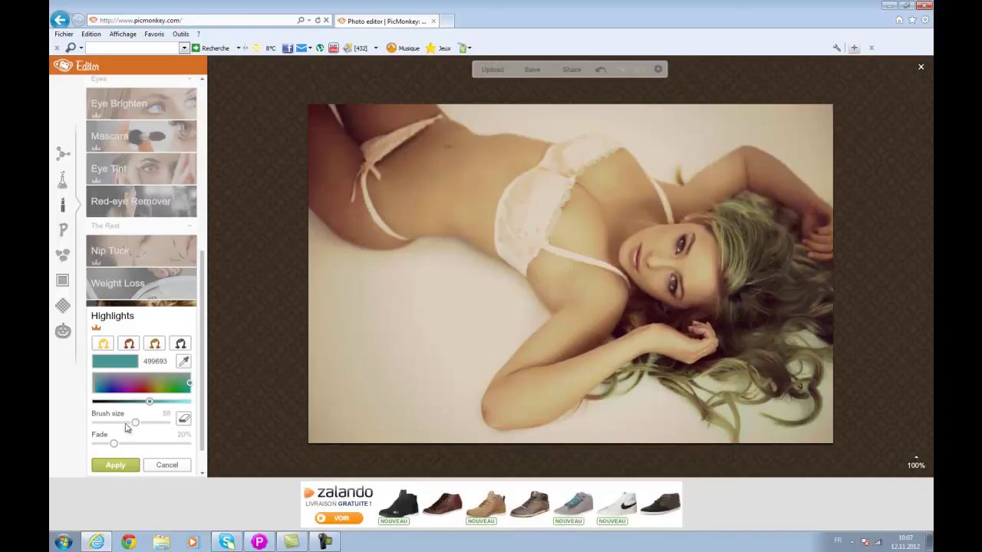
{"action": "left_click_drag", "start_coordinate": [135, 423], "coordinate": [116, 422]}
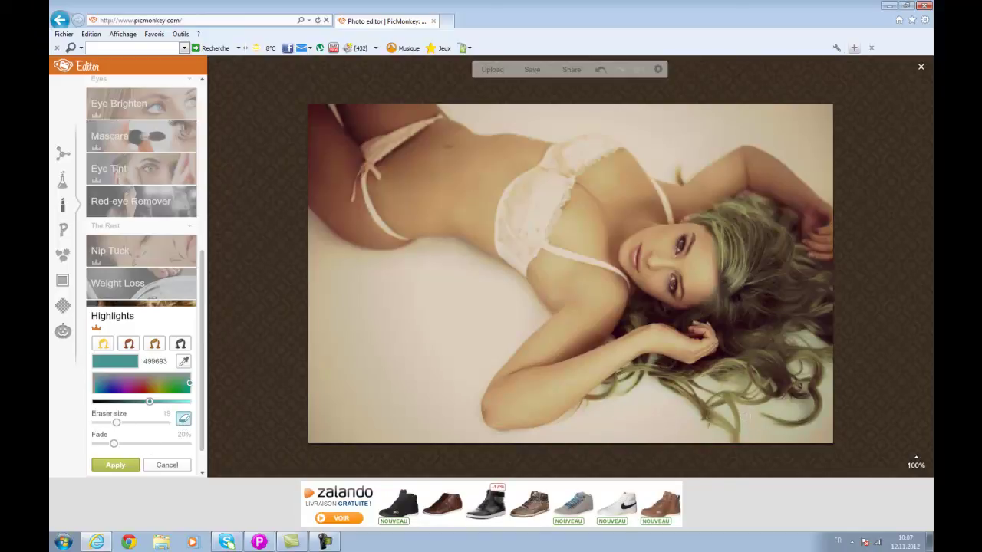
{"action": "left_click", "coordinate": [132, 466]}
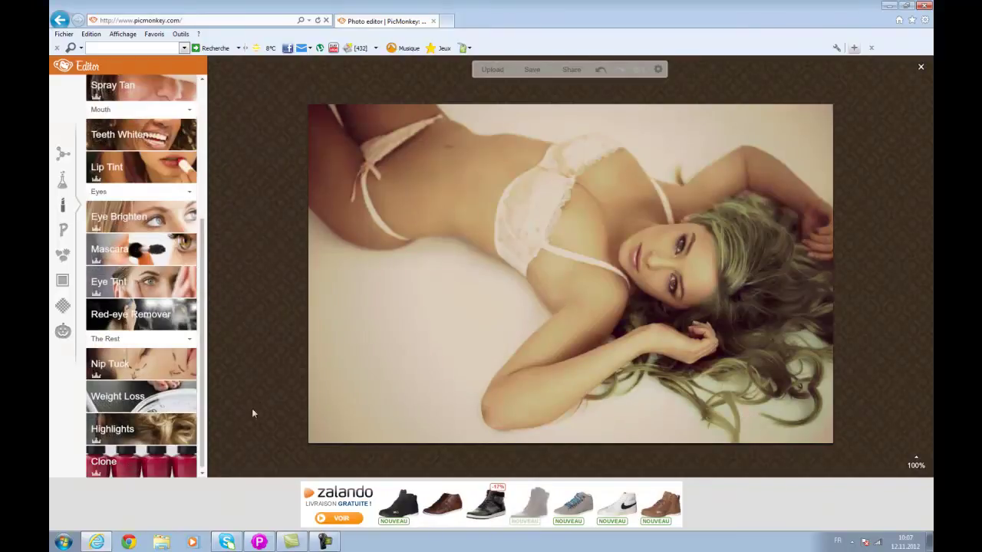
View the Clone tool's settings, cancel it, and view the available text fonts.
{"action": "left_click", "coordinate": [123, 461]}
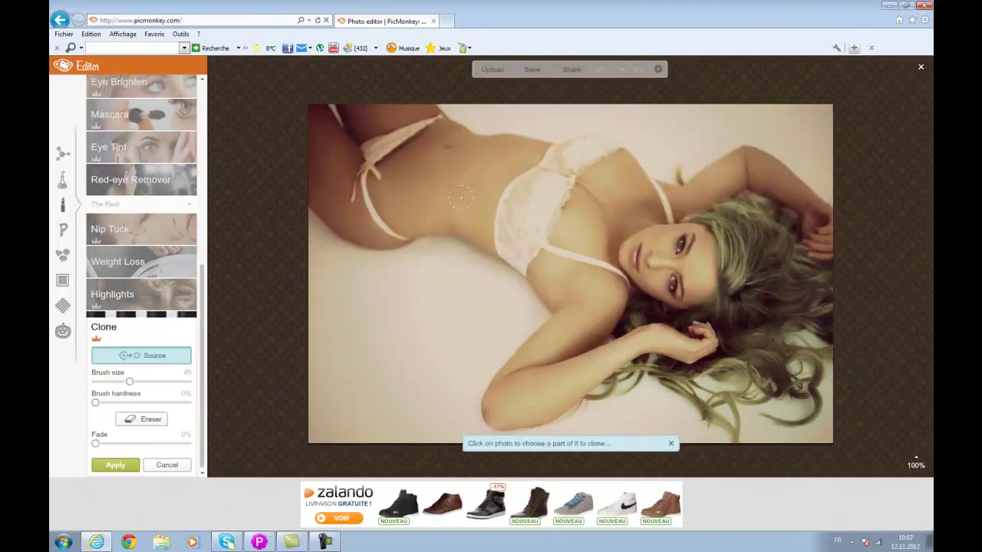
{"action": "left_click", "coordinate": [175, 466]}
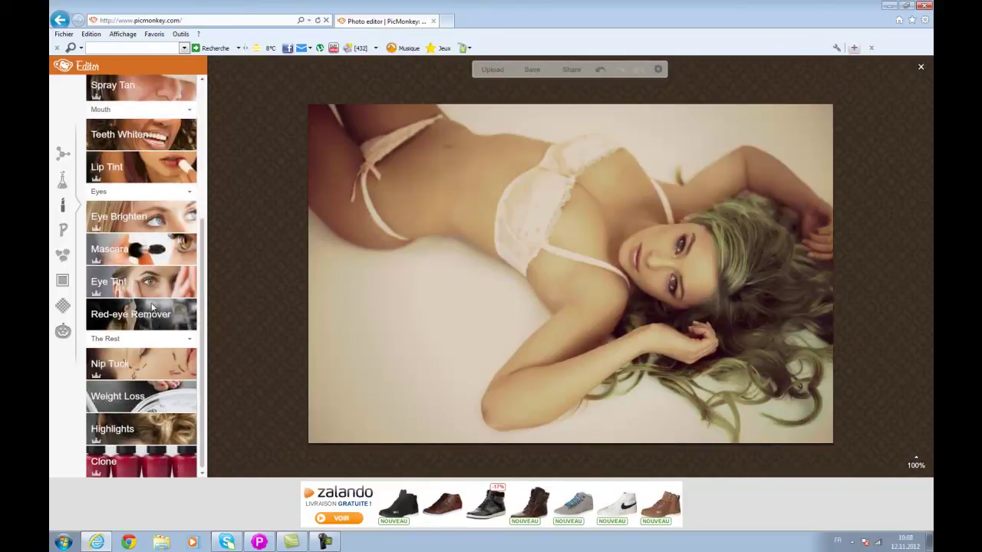
{"action": "scroll", "coordinate": [151, 308], "scroll_direction": "up", "scroll_amount": 2}
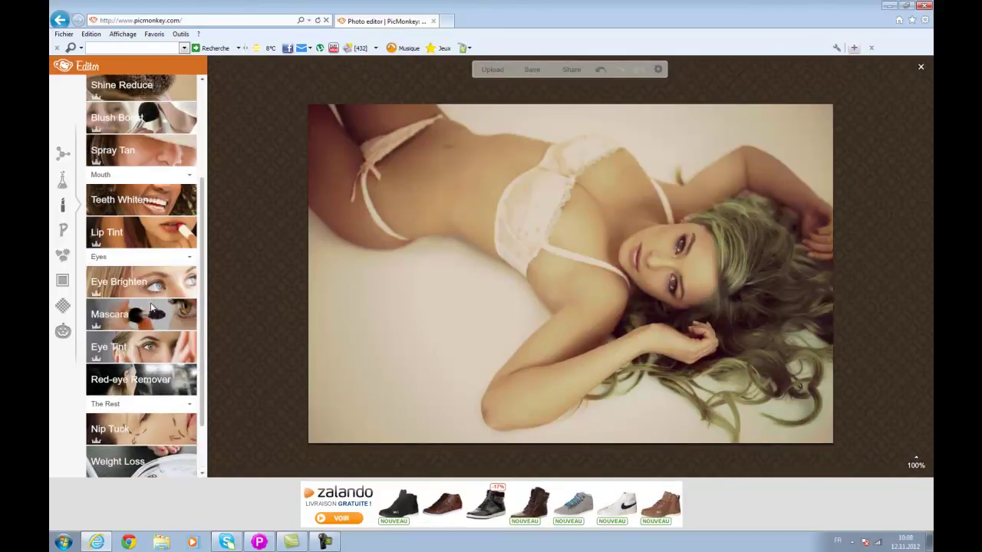
{"action": "left_click", "coordinate": [65, 233]}
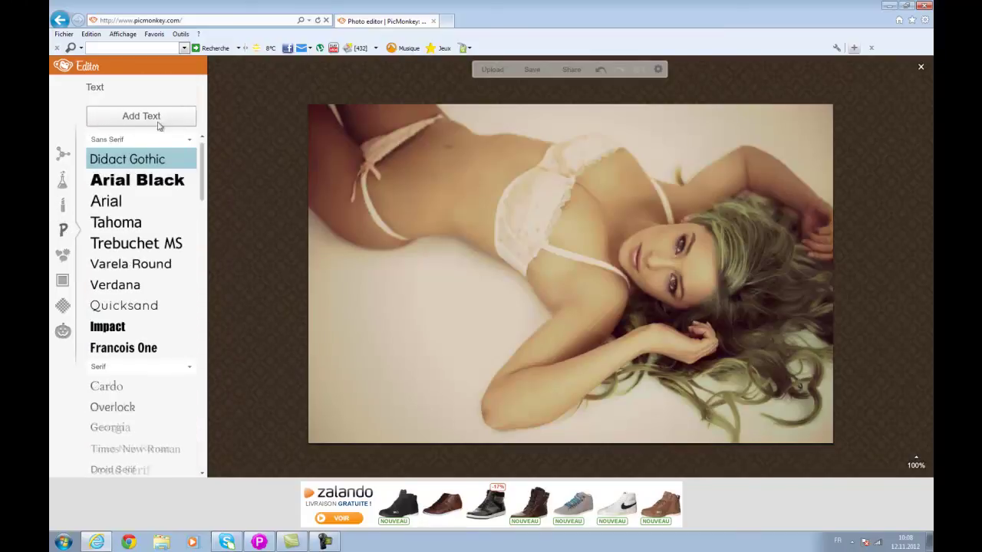
Add the thin curled mustache from the Facial Hair overlays to the photo.
{"action": "left_click", "coordinate": [64, 258]}
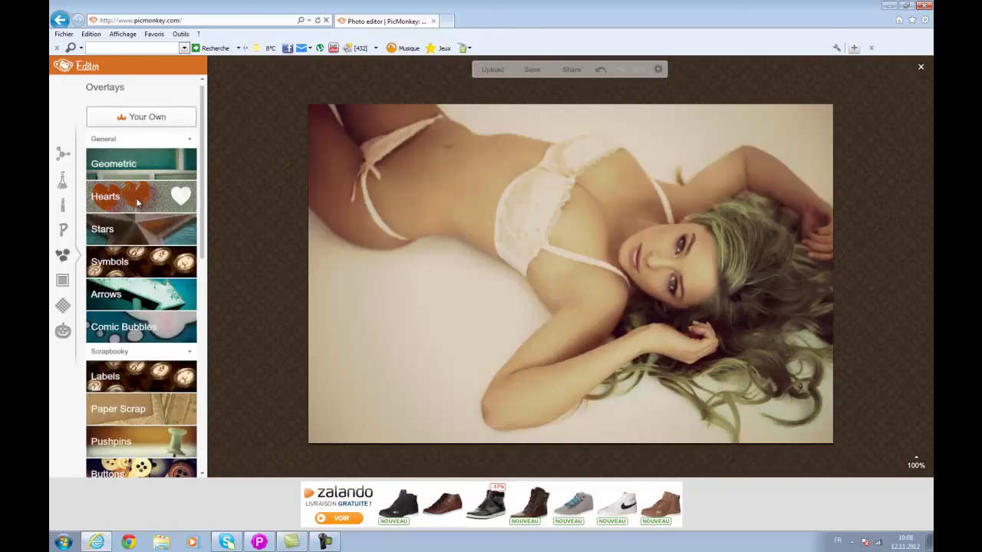
{"action": "scroll", "coordinate": [150, 285], "scroll_direction": "down", "scroll_amount": 5}
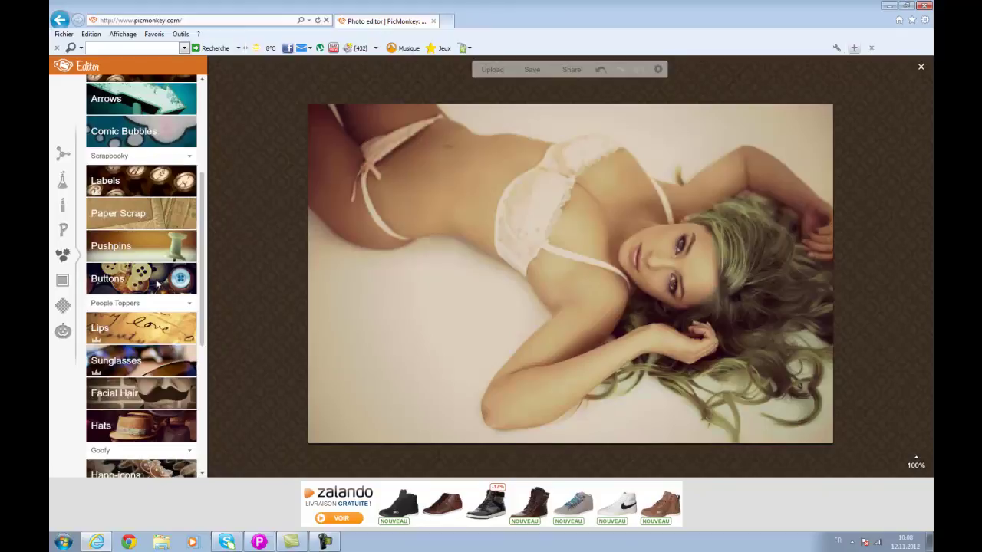
{"action": "scroll", "coordinate": [157, 284], "scroll_direction": "down", "scroll_amount": 3}
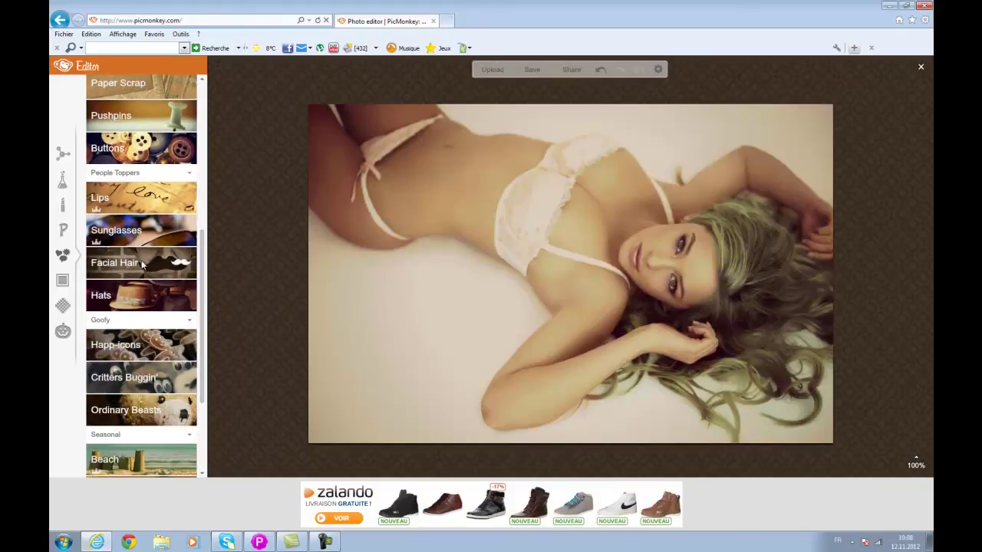
{"action": "left_click", "coordinate": [141, 262]}
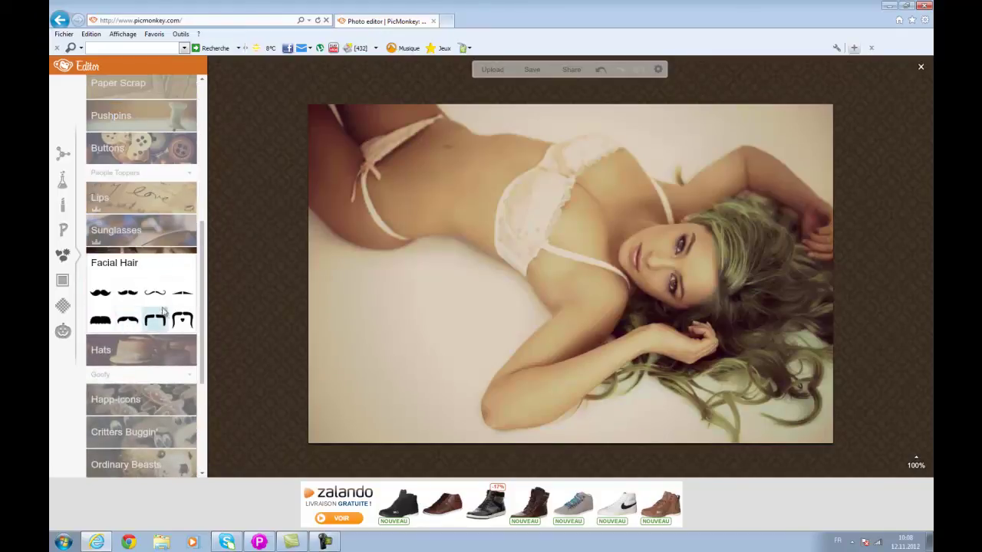
{"action": "left_click", "coordinate": [155, 295]}
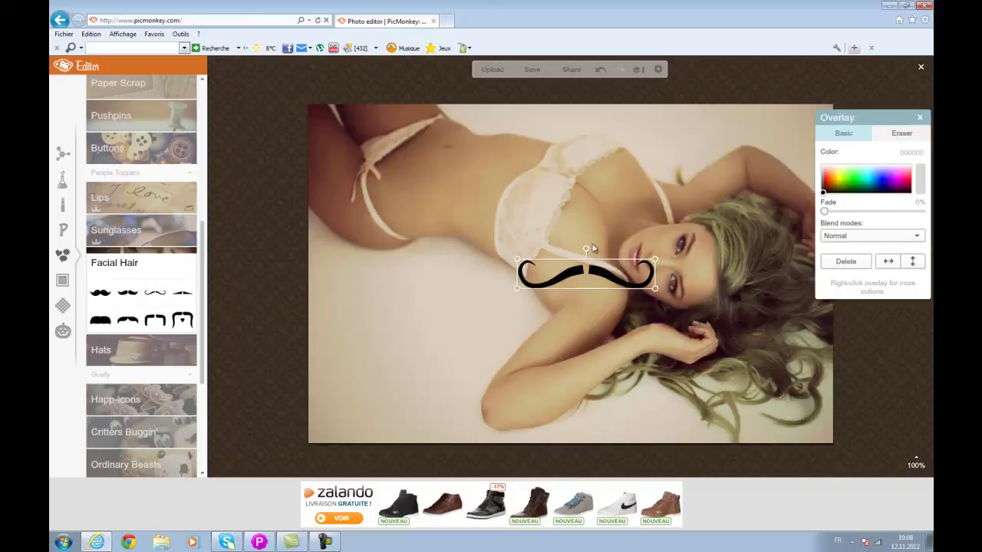
Rotate and shrink the mustache overlay to match the tilted face, place it above the upper lip, and deselect it.
{"action": "left_click_drag", "start_coordinate": [585, 250], "coordinate": [642, 266]}
{"action": "left_click_drag", "start_coordinate": [661, 192], "coordinate": [634, 256]}
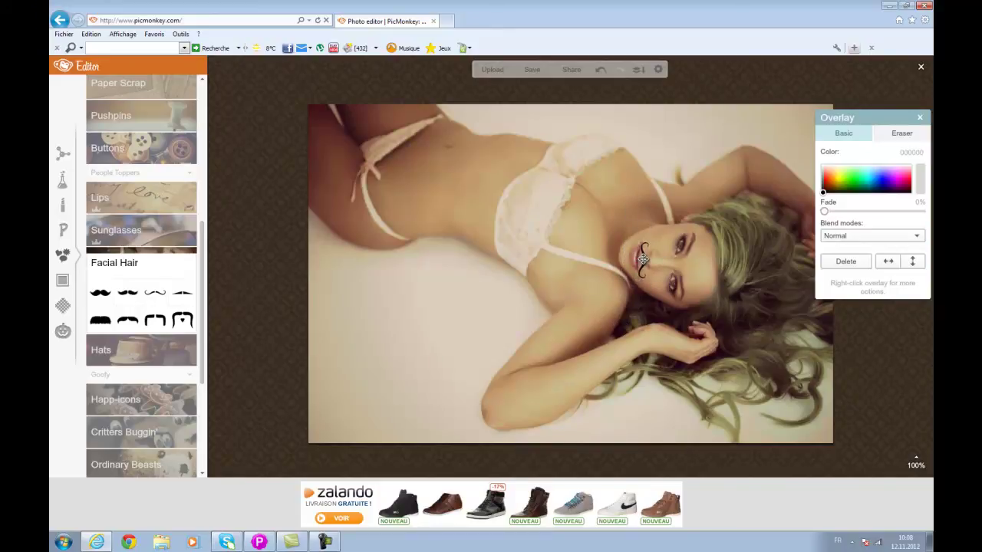
{"action": "left_click", "coordinate": [643, 260]}
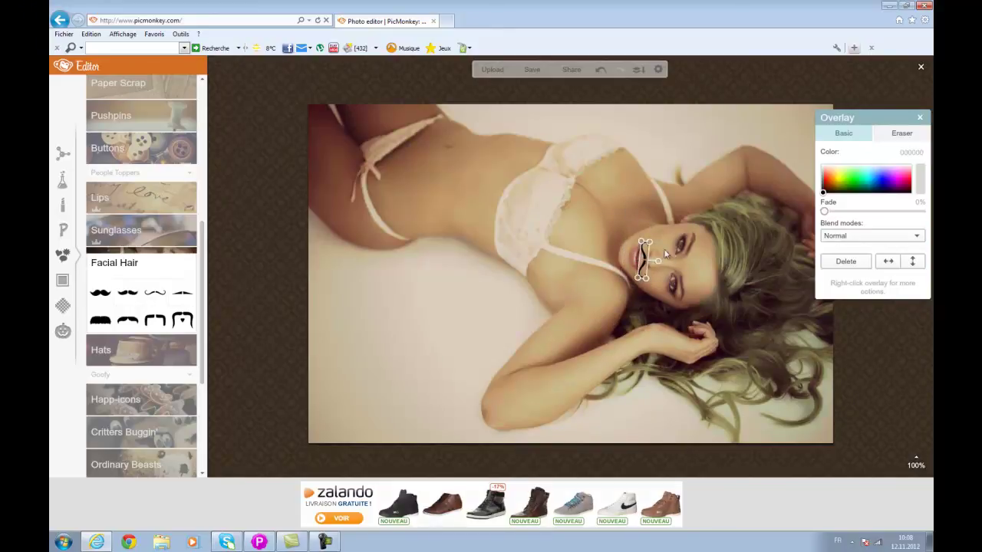
{"action": "left_click", "coordinate": [584, 270]}
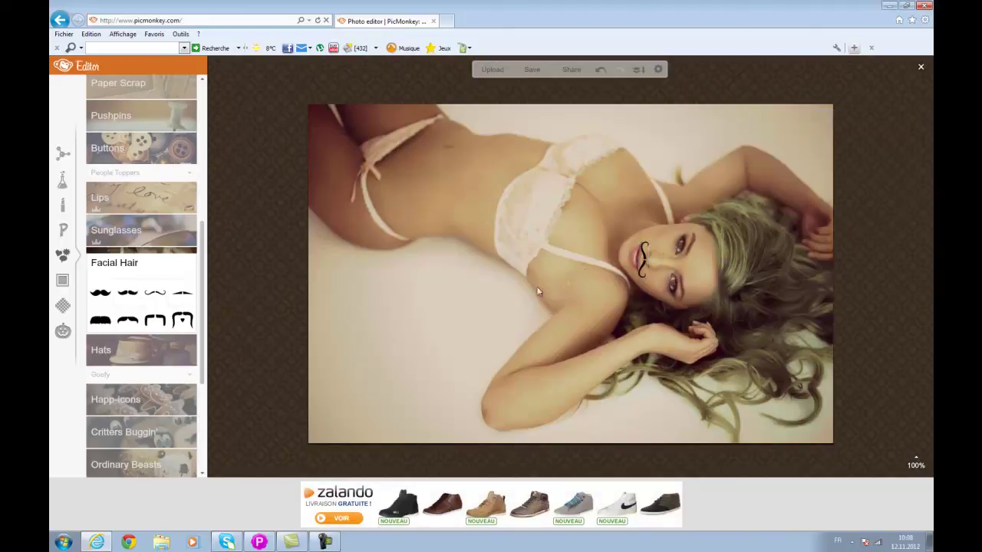
Close the Facial Hair set and examine the Beach and Daisies overlays.
{"action": "left_click", "coordinate": [105, 268]}
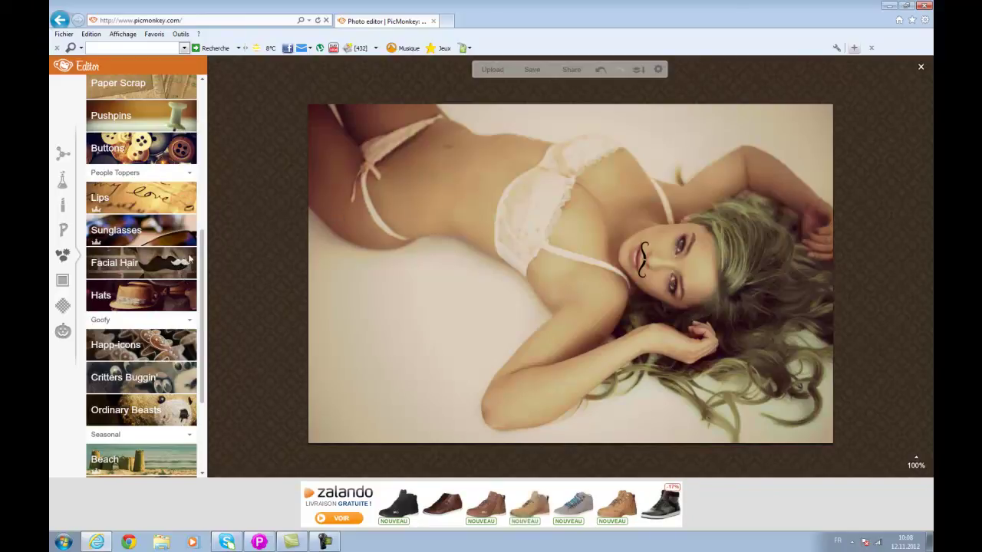
{"action": "scroll", "coordinate": [158, 306], "scroll_direction": "down", "scroll_amount": 3}
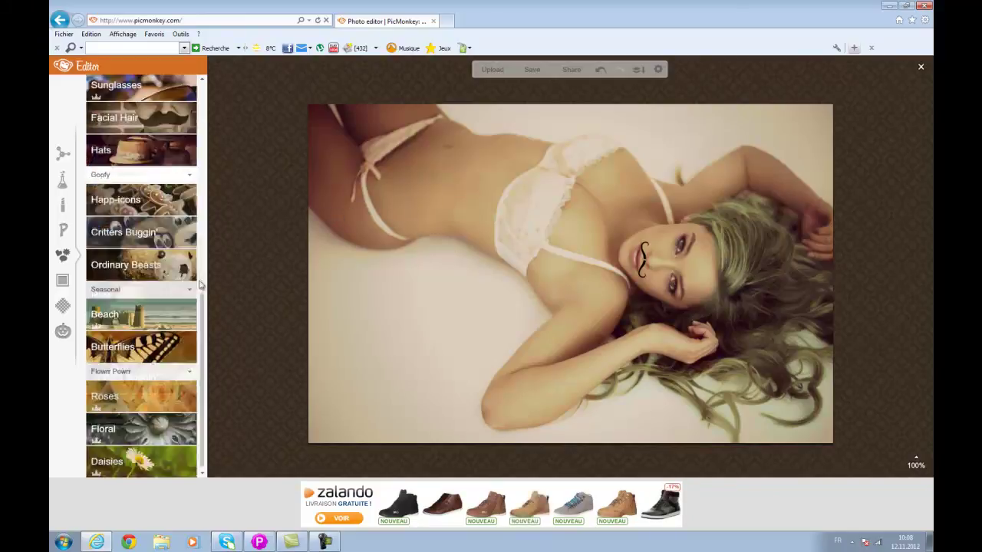
{"action": "left_click", "coordinate": [149, 331]}
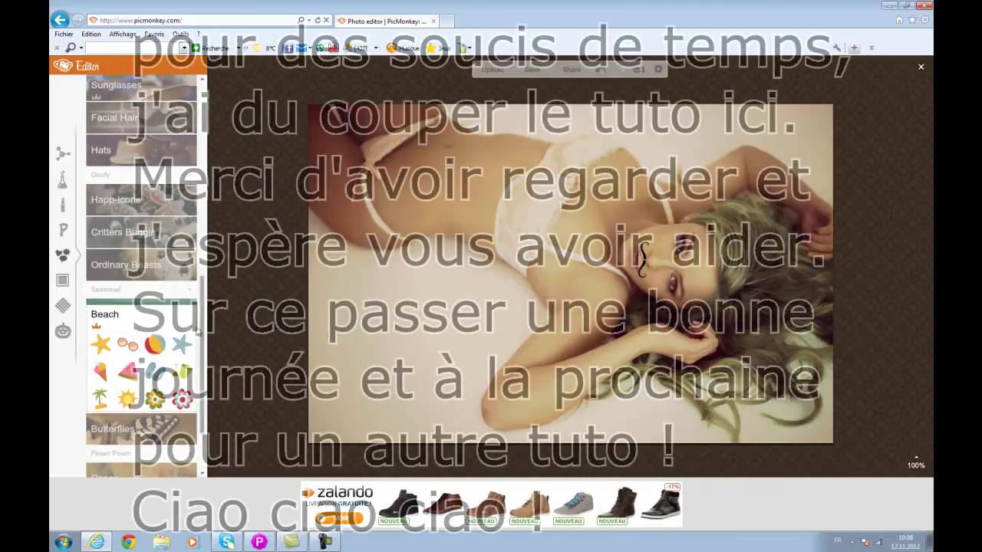
{"action": "left_click", "coordinate": [138, 314]}
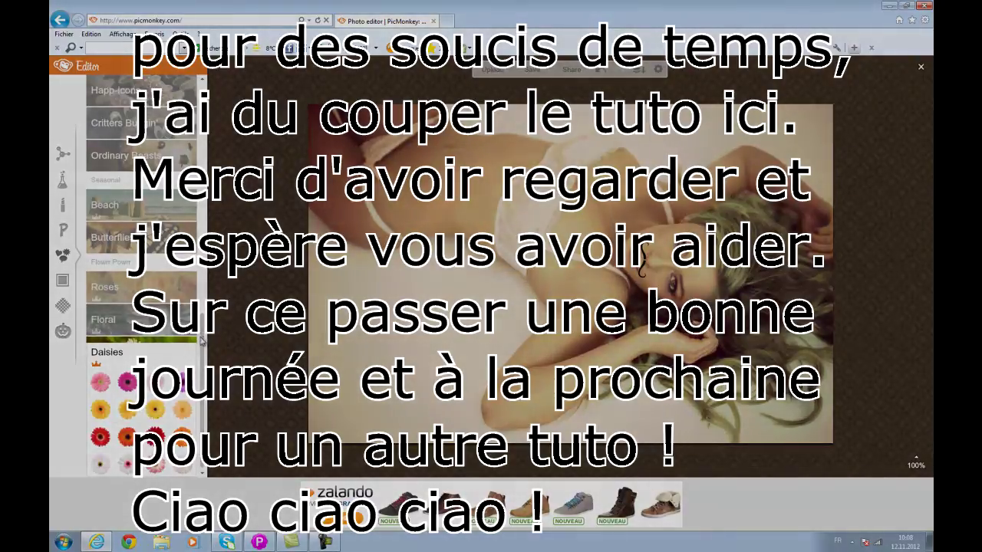
{"action": "scroll", "coordinate": [99, 358], "scroll_direction": "up", "scroll_amount": 3}
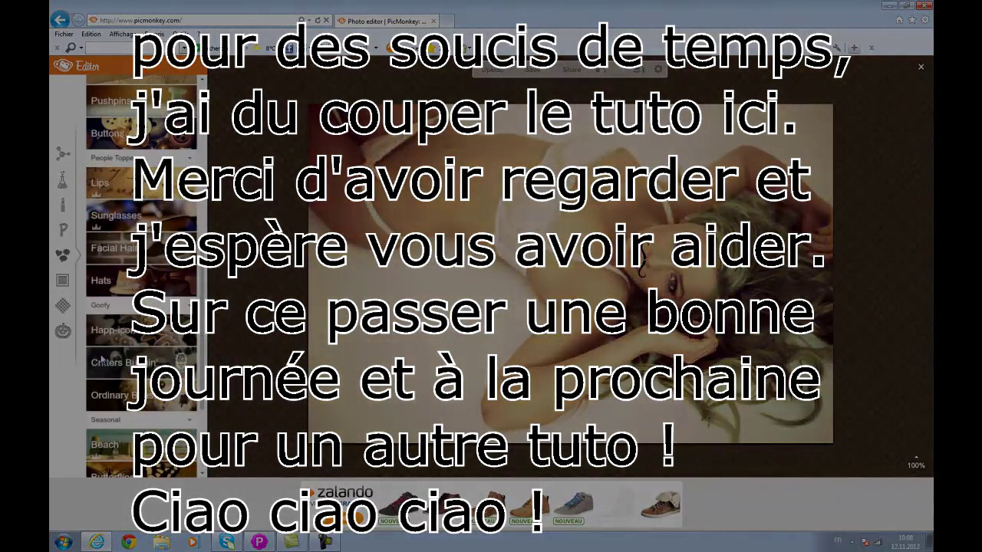